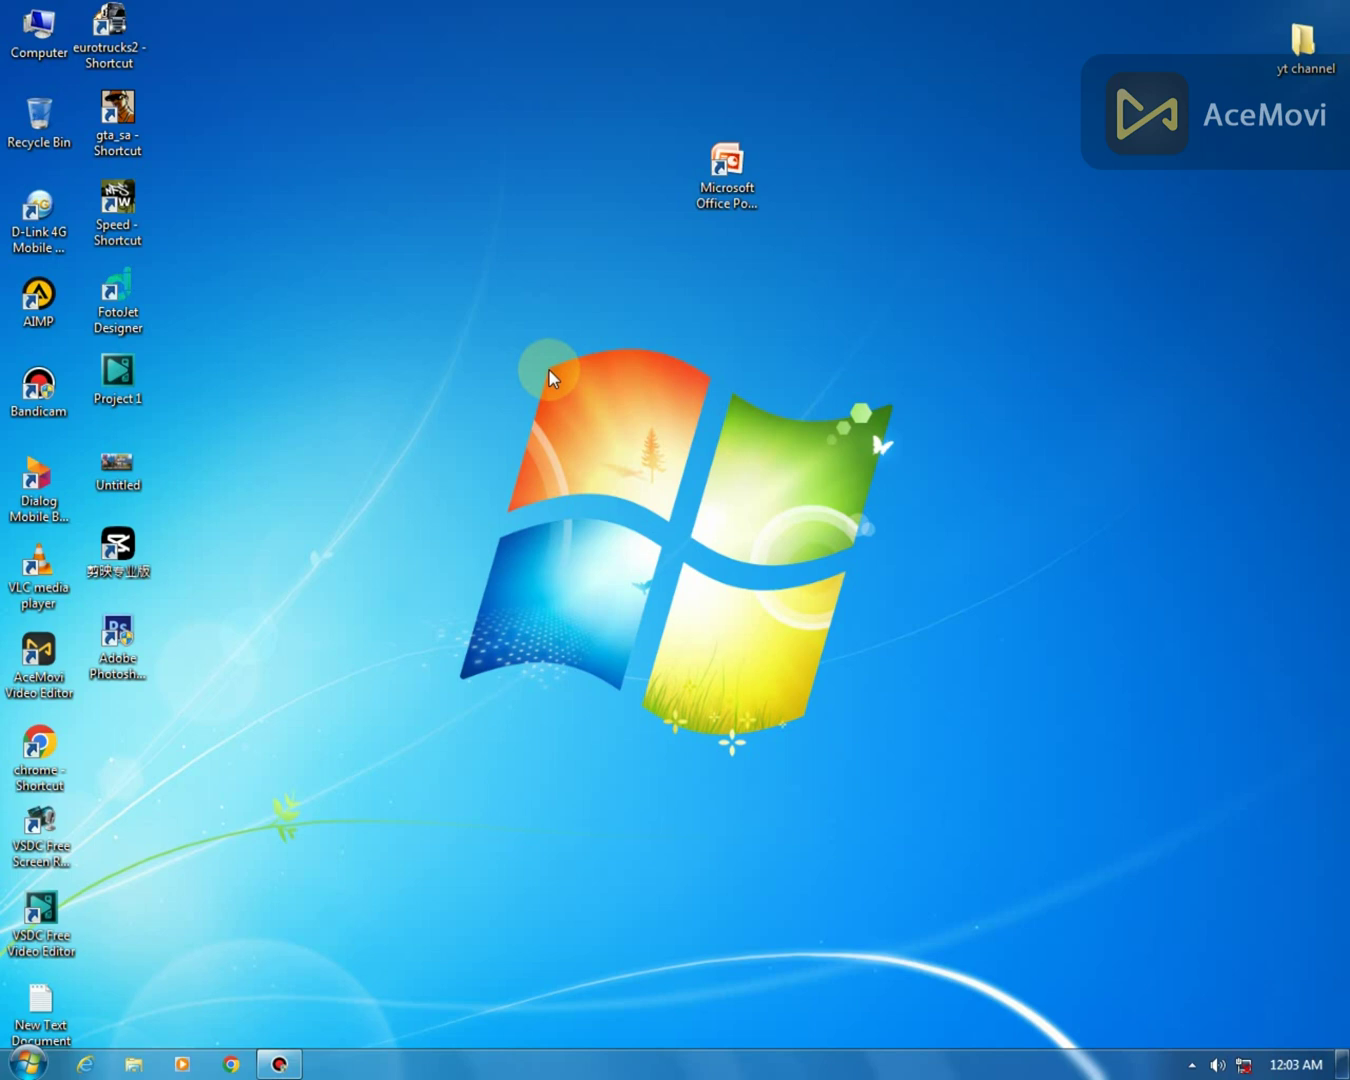
right_click(550, 374)
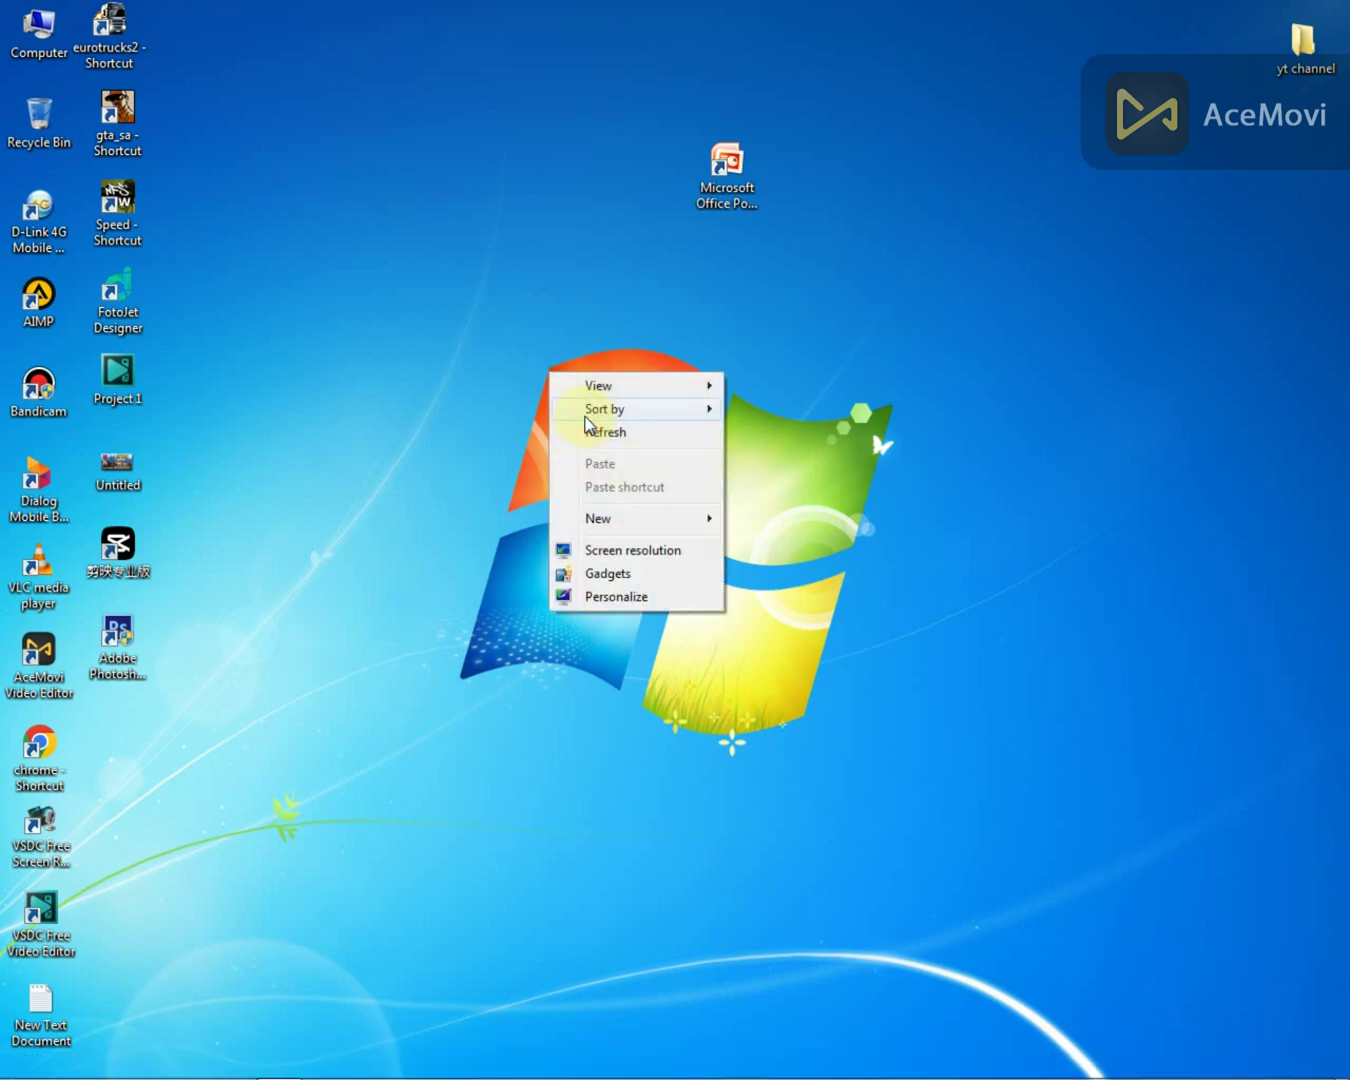
left_click(594, 431)
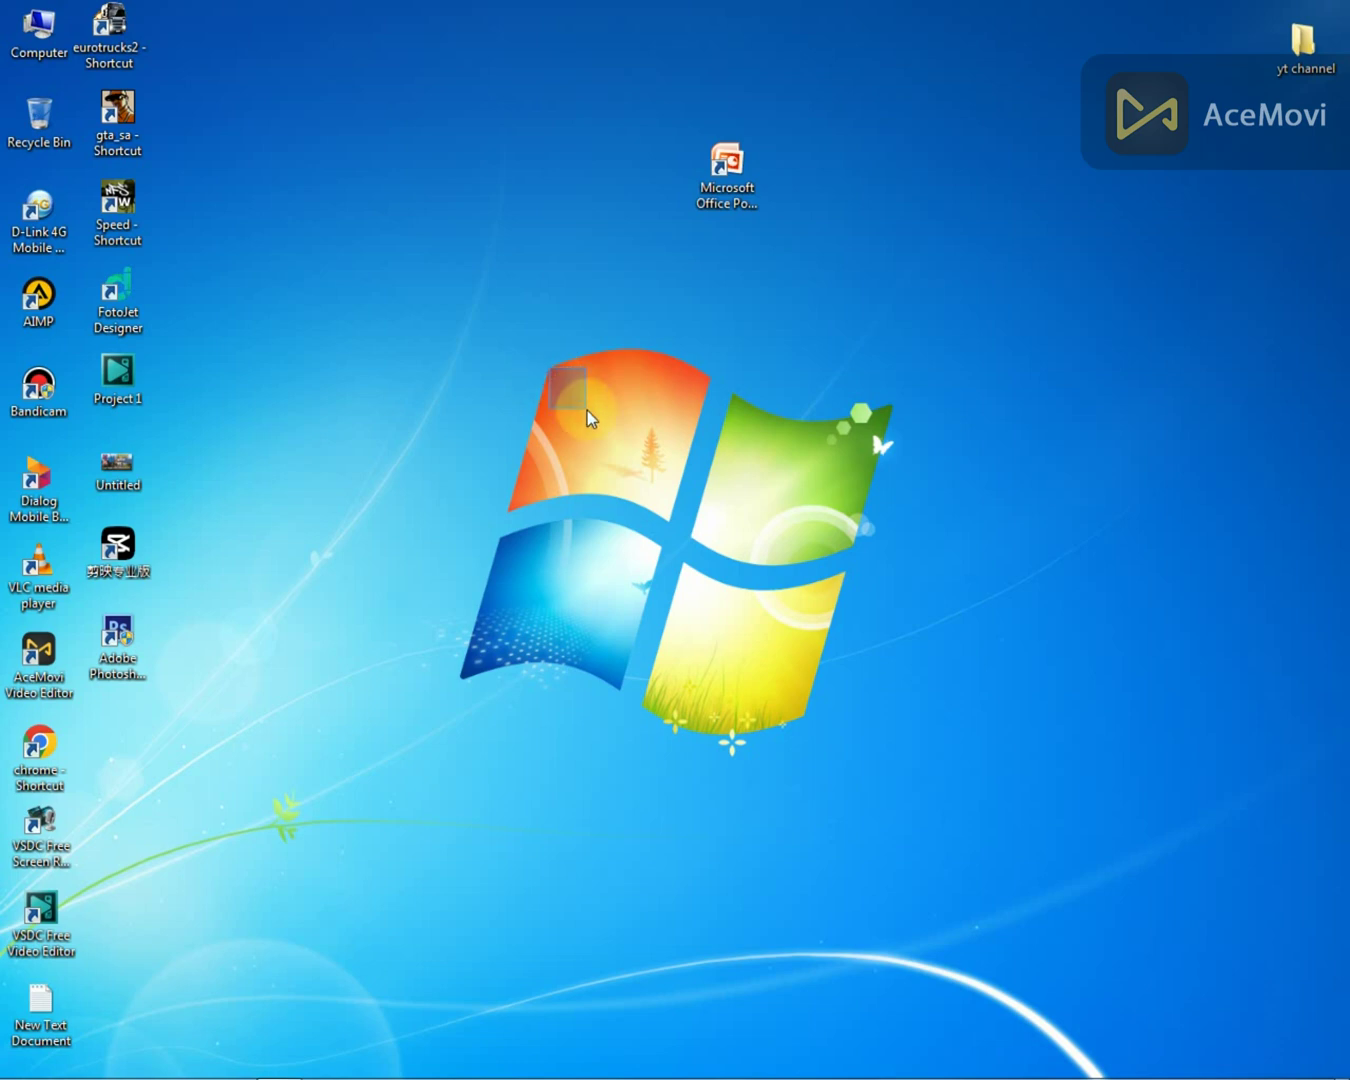
left_click_drag(632, 471, 671, 521)
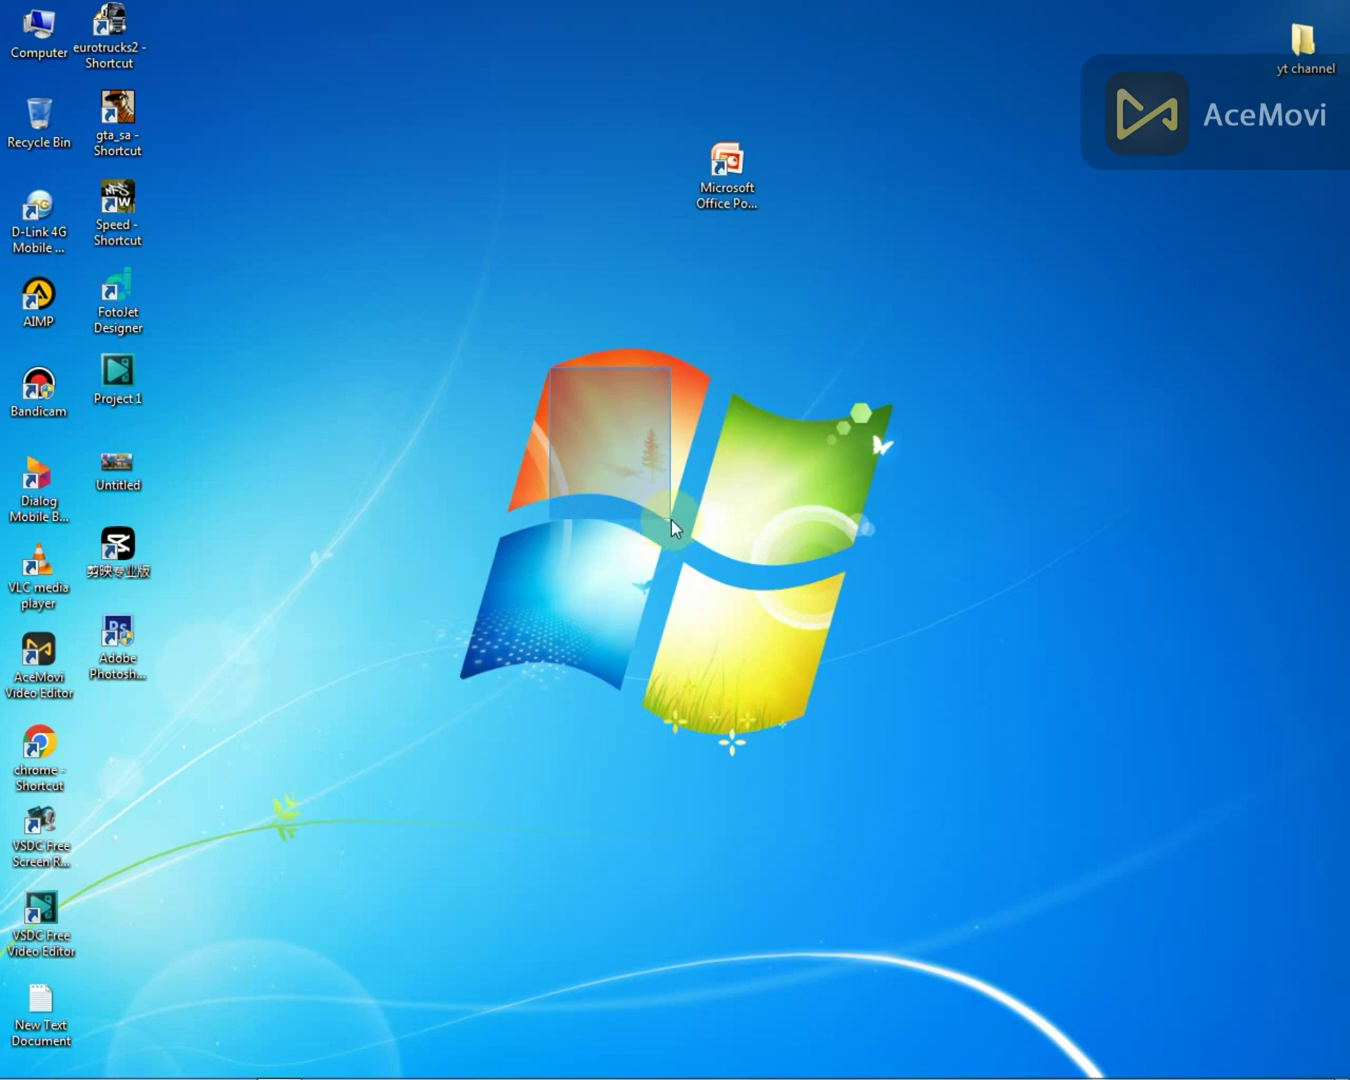
left_click_drag(668, 521, 561, 377)
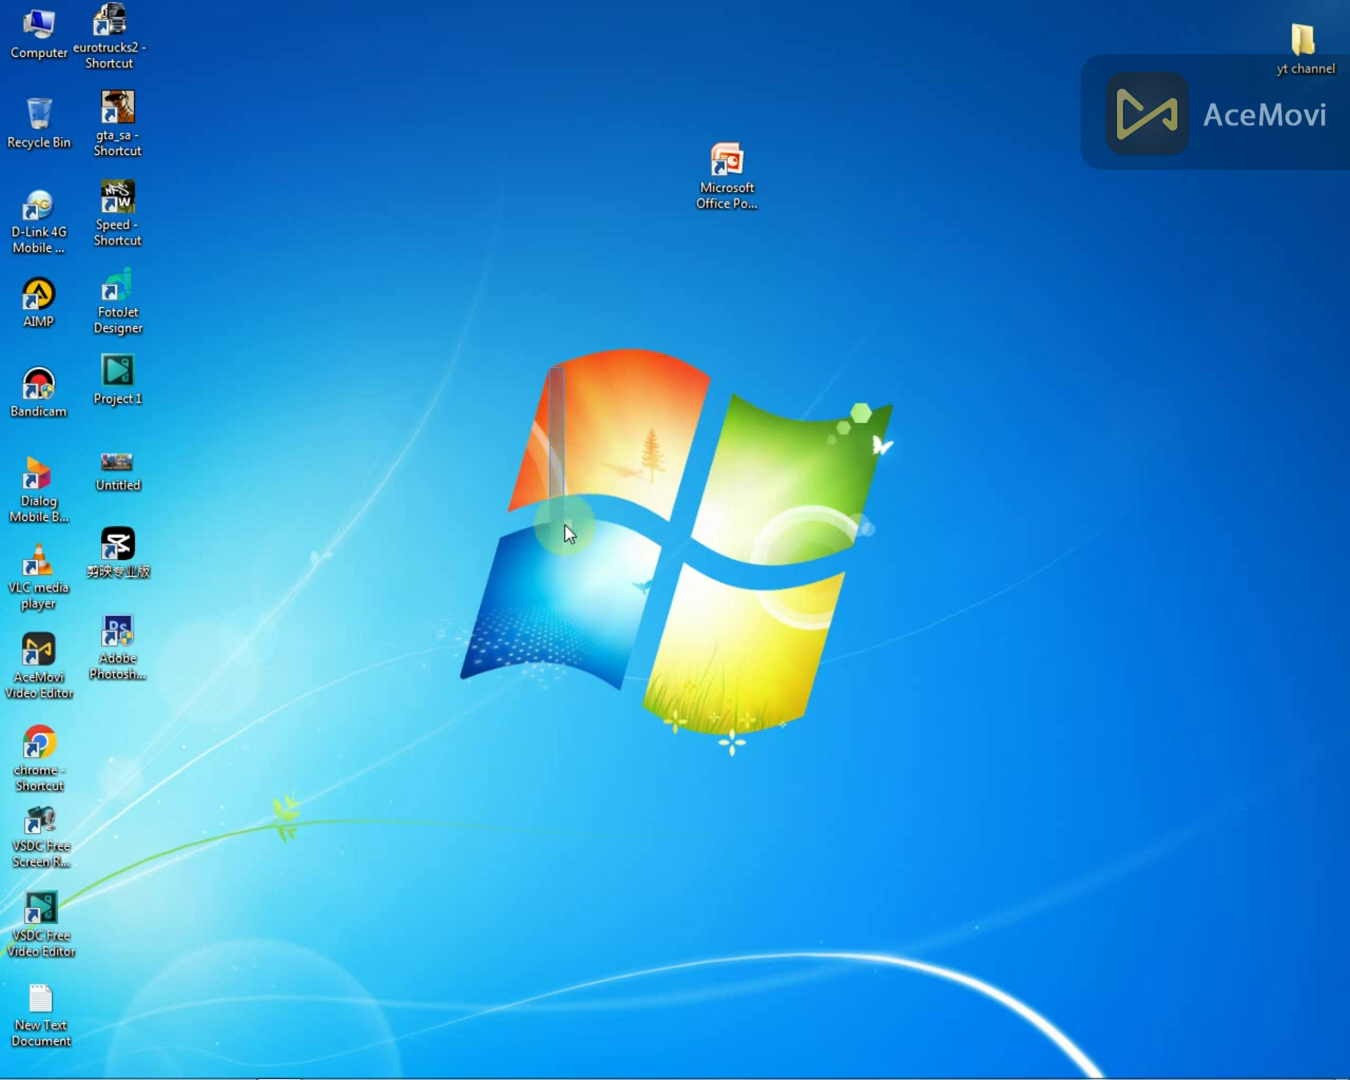
left_click_drag(565, 530, 563, 577)
left_click_drag(553, 665, 675, 666)
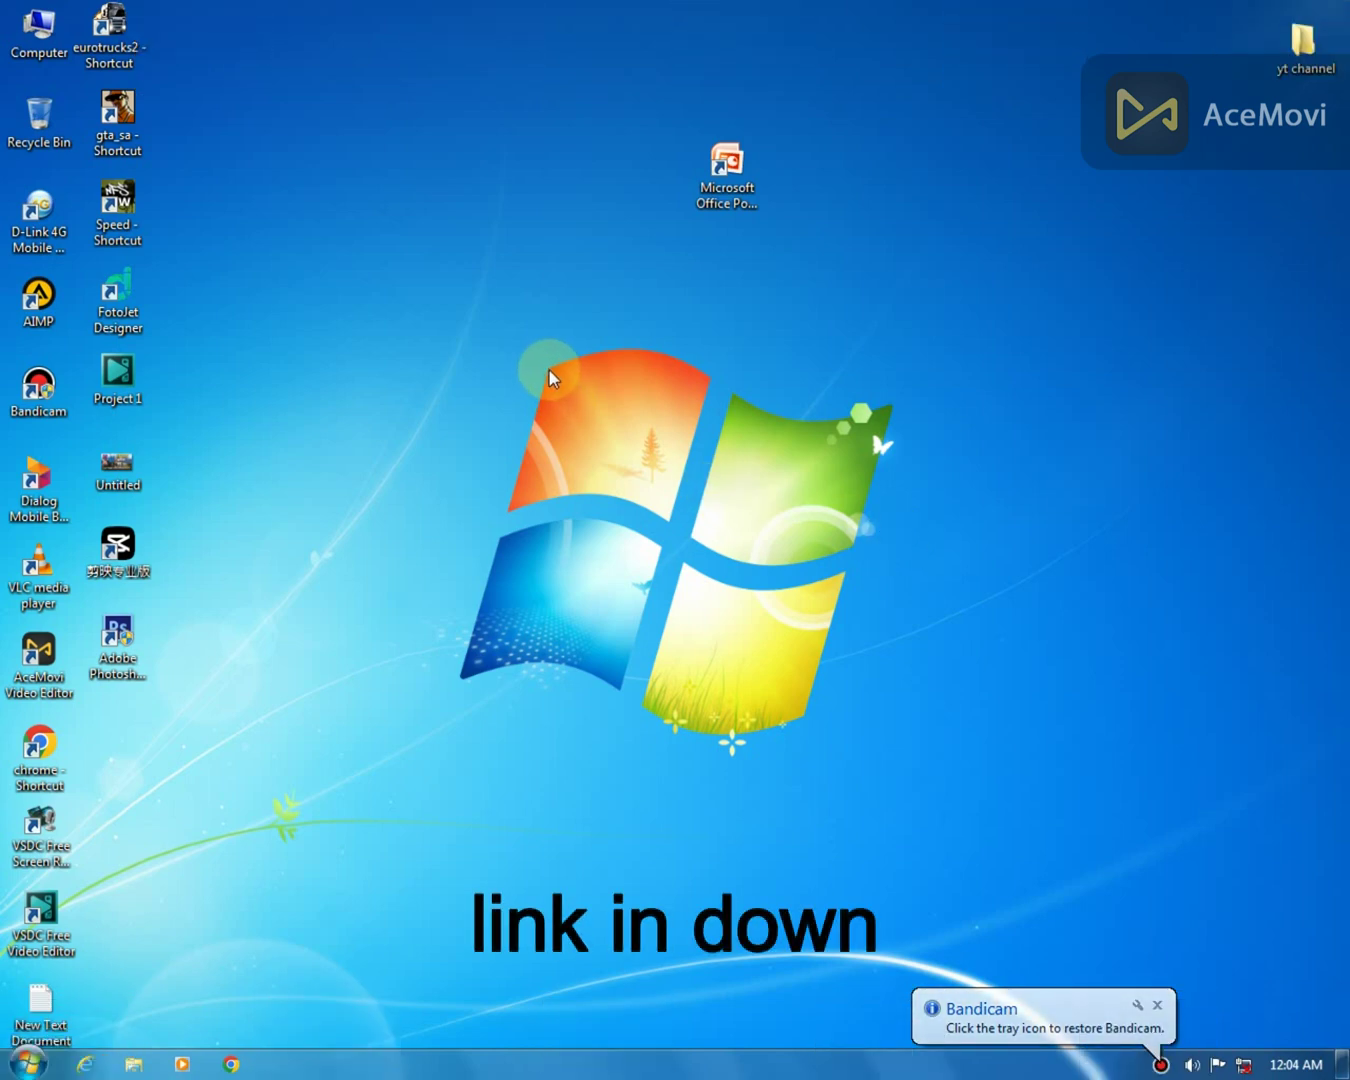
right_click(549, 371)
left_click(601, 428)
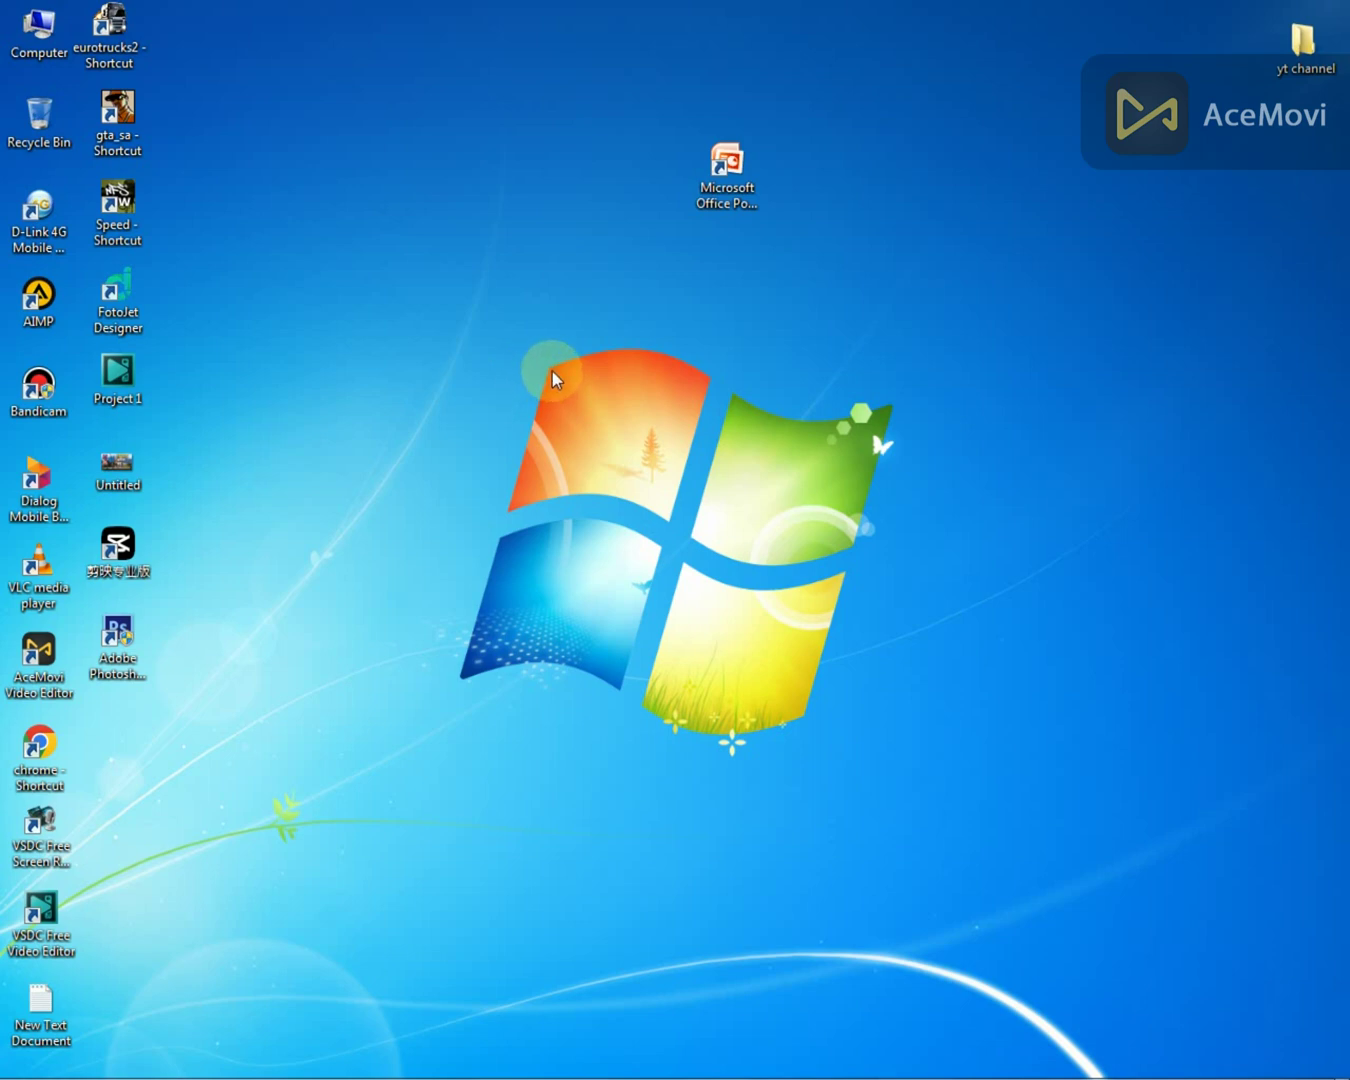
Copy the ZD.Soft.Screen.Recorder.11.2.1 folder from Local Disk (G:) to the desktop and close the Explorer window
double_click(67, 49)
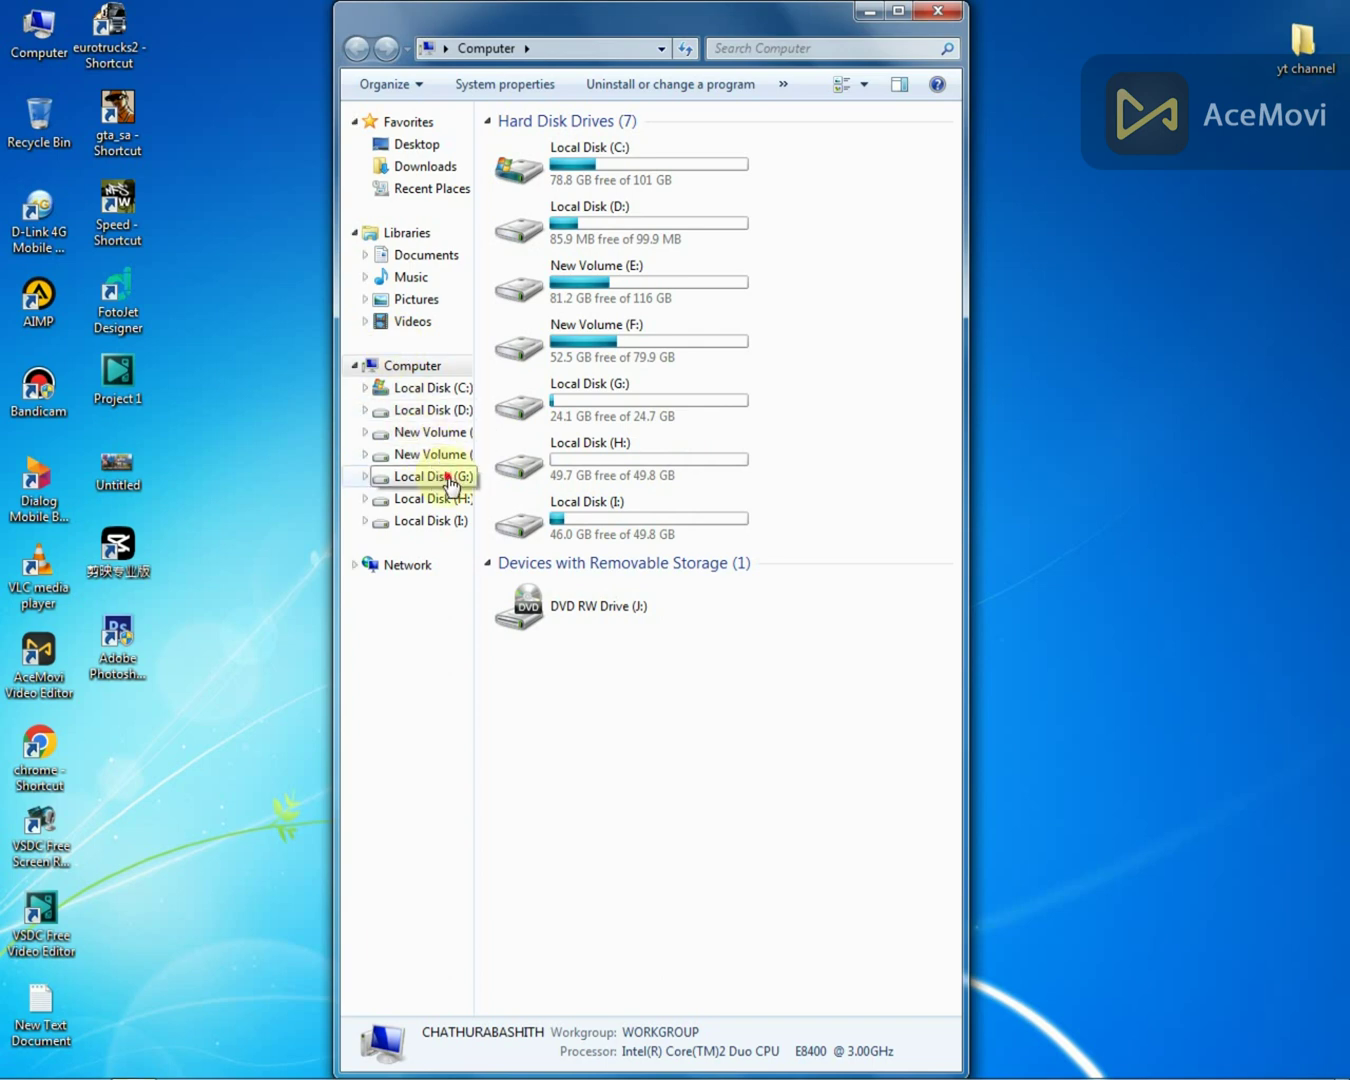
left_click(437, 476)
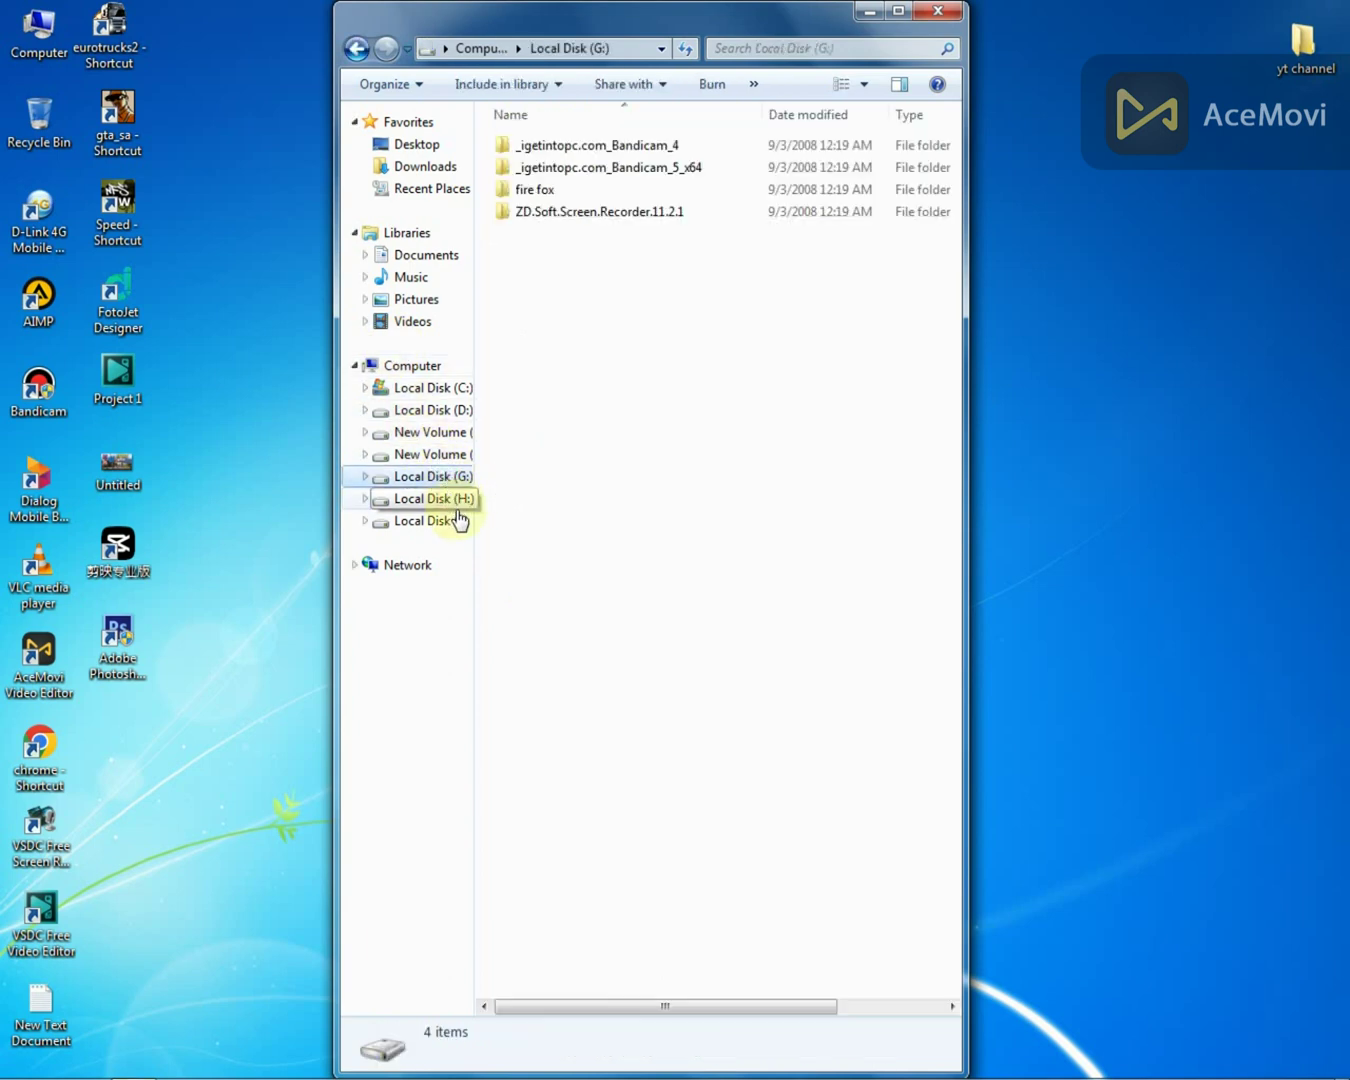
left_click(455, 521)
left_click(437, 476)
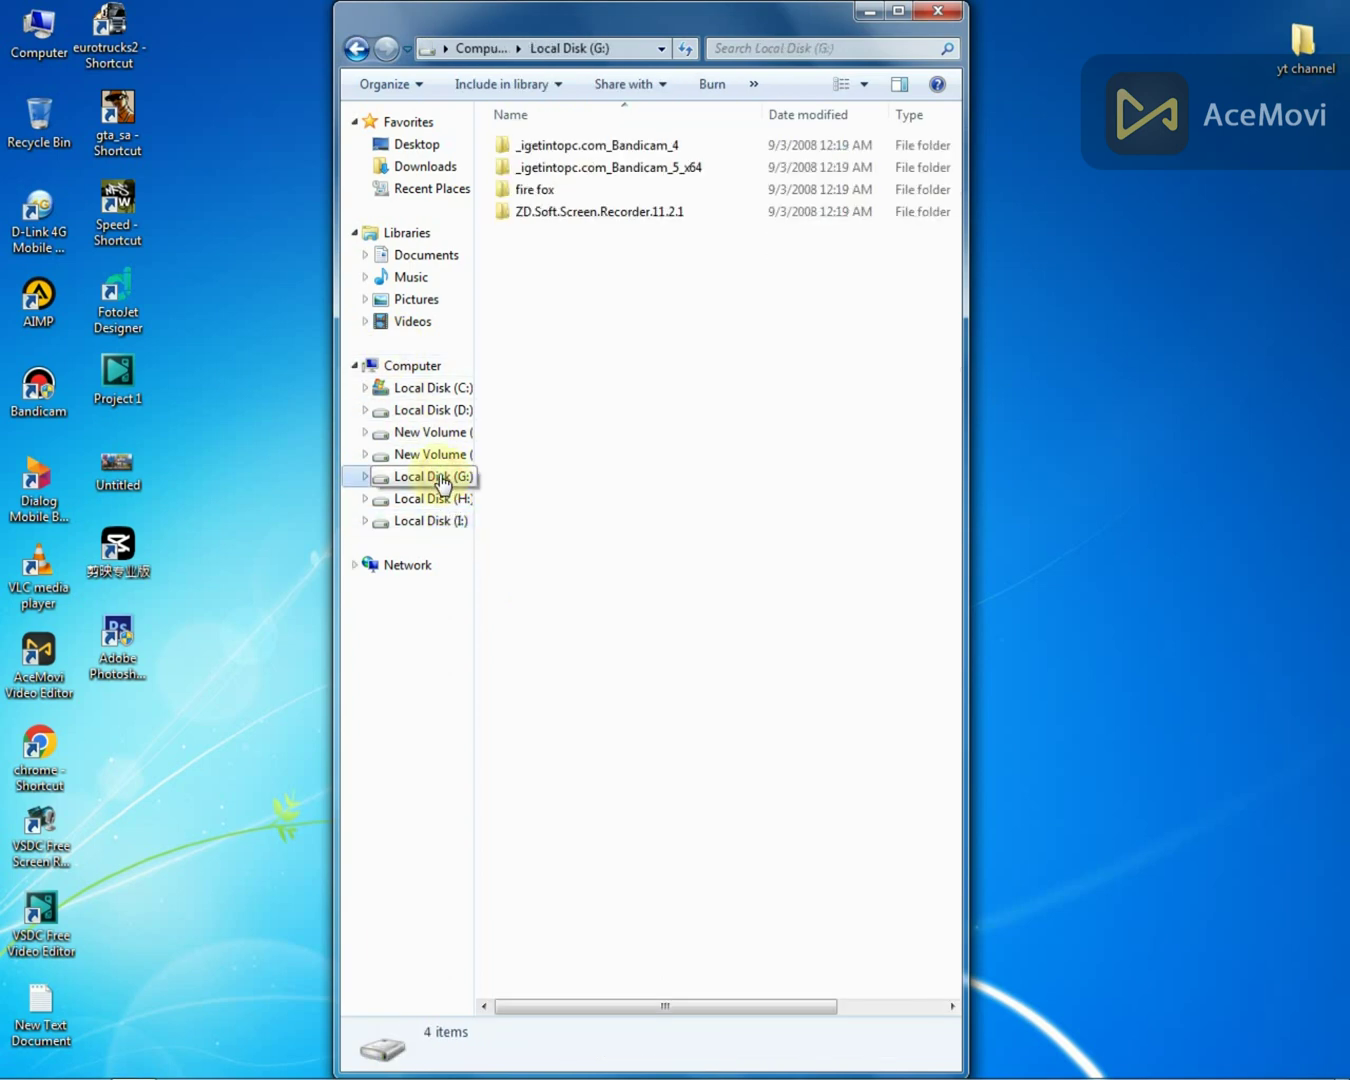
left_click_drag(536, 364, 993, 182)
left_click(938, 10)
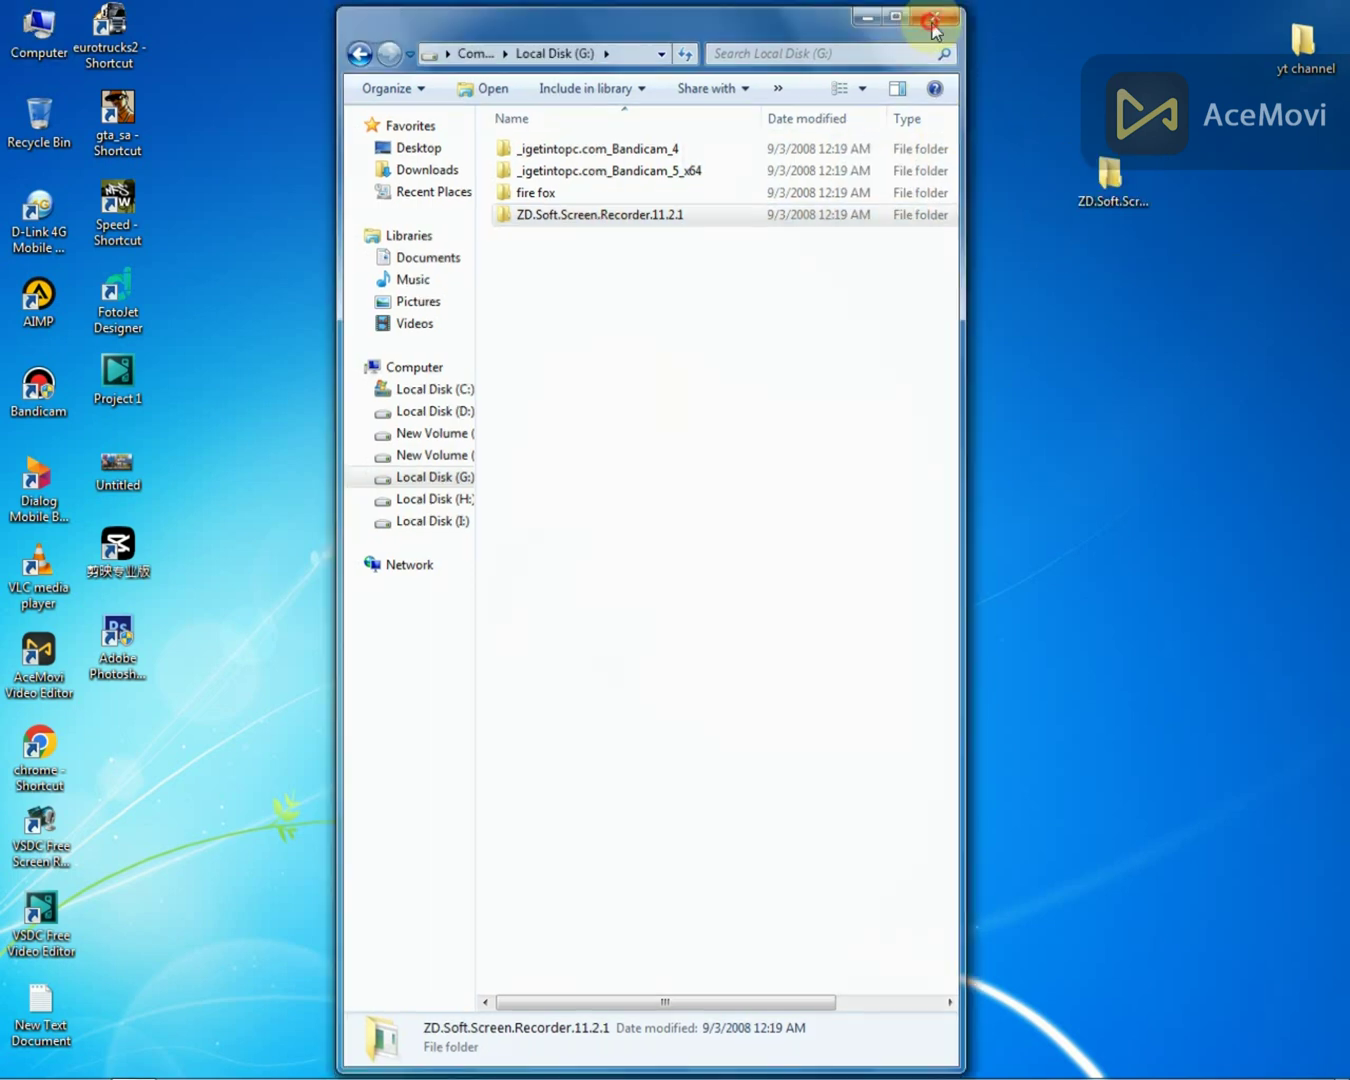
Open the ZD.Soft.Screen.Recorder.11.2.1 folder on the desktop
left_click_drag(1017, 293, 920, 367)
left_click_drag(1031, 257, 1101, 225)
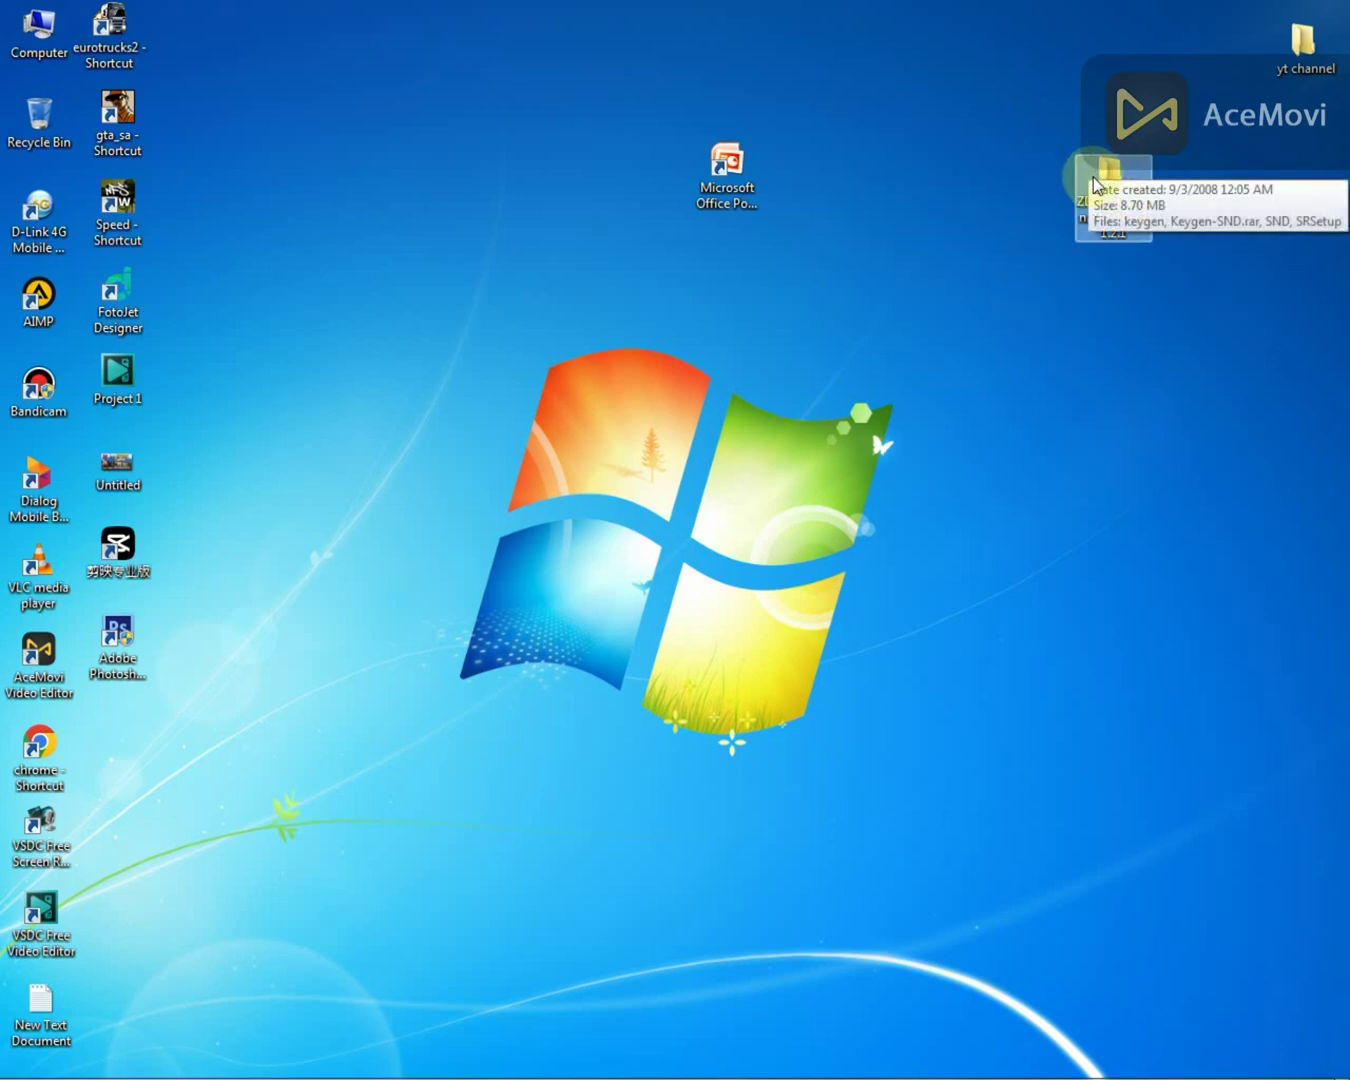
double_click(1099, 184)
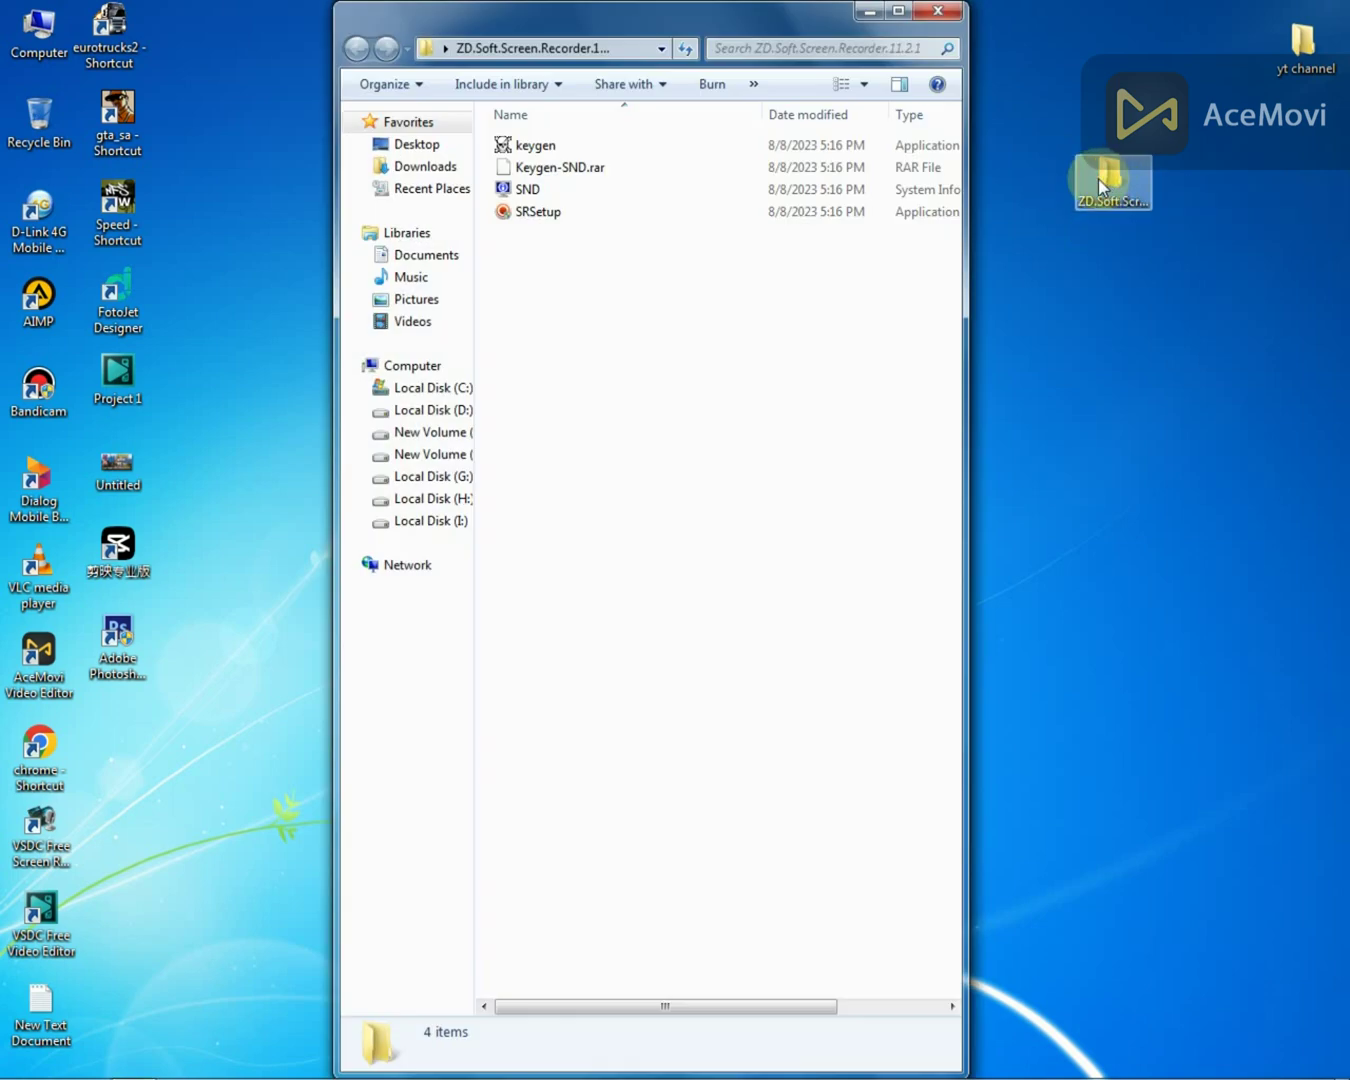
left_click_drag(592, 411, 914, 127)
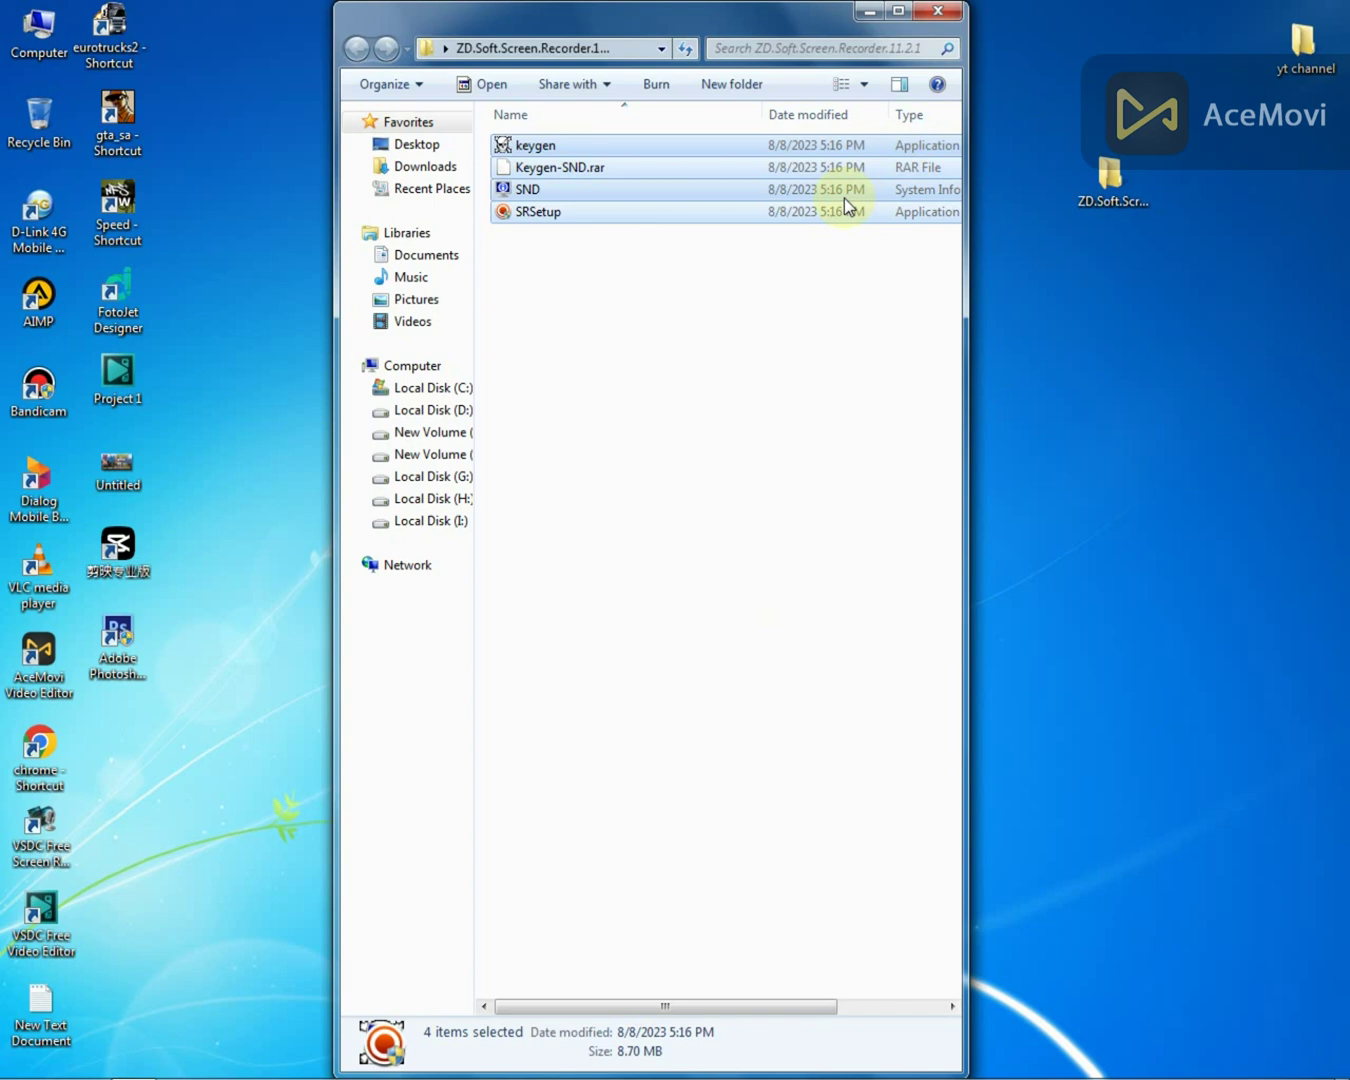
left_click(800, 232)
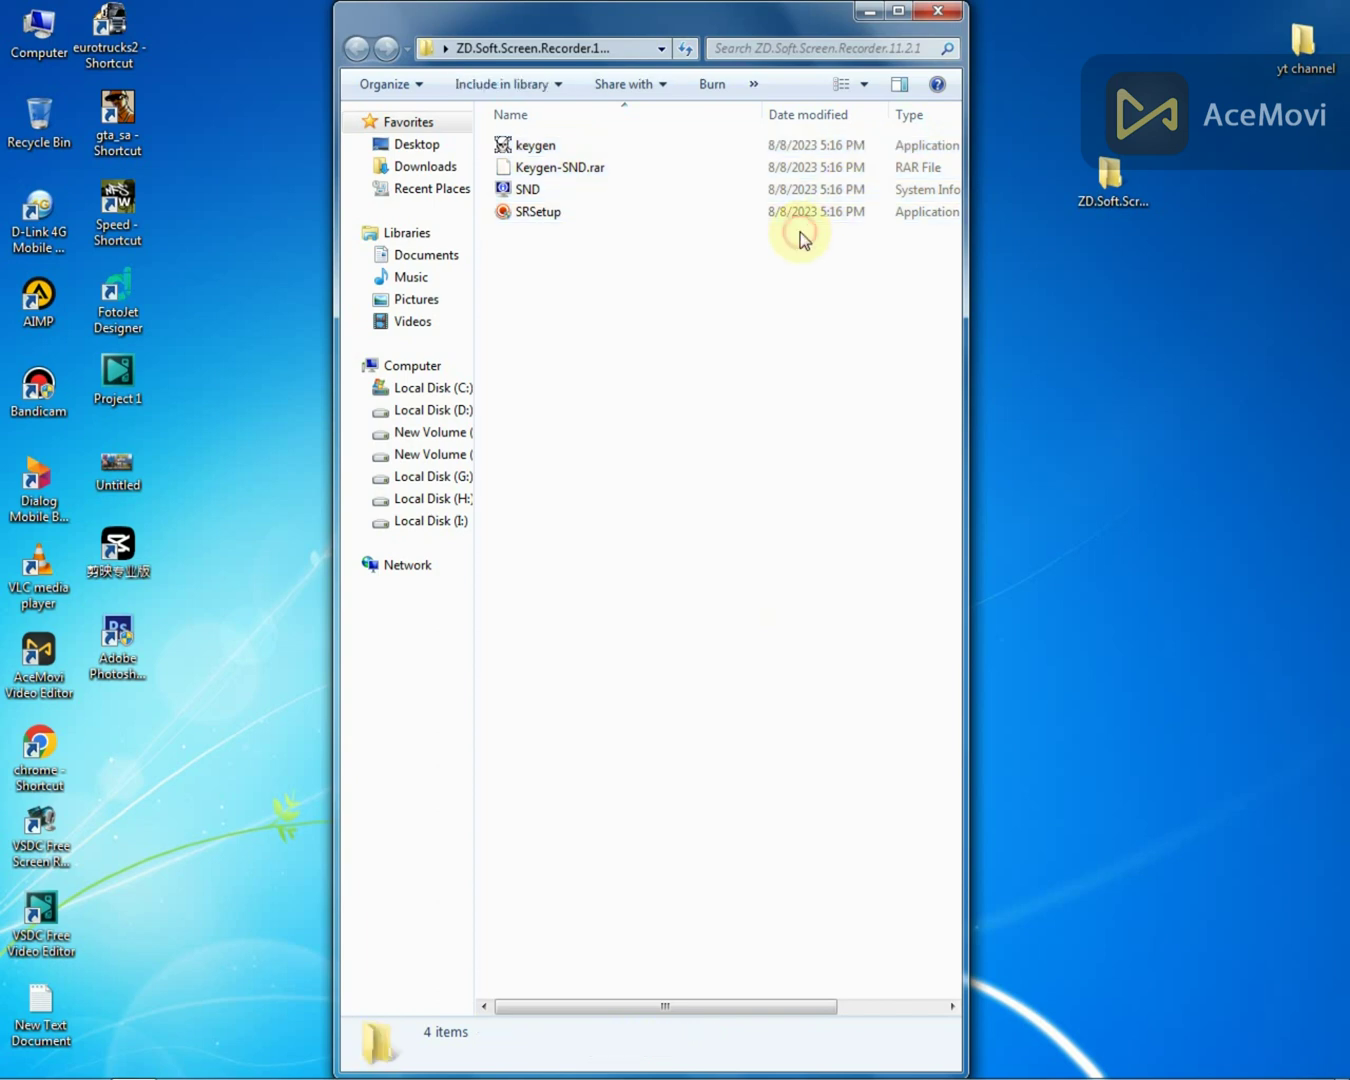
Run SRSetup, accept the license agreement, and install ZD Soft Screen Recorder 11.2.1 to the default folder
double_click(535, 215)
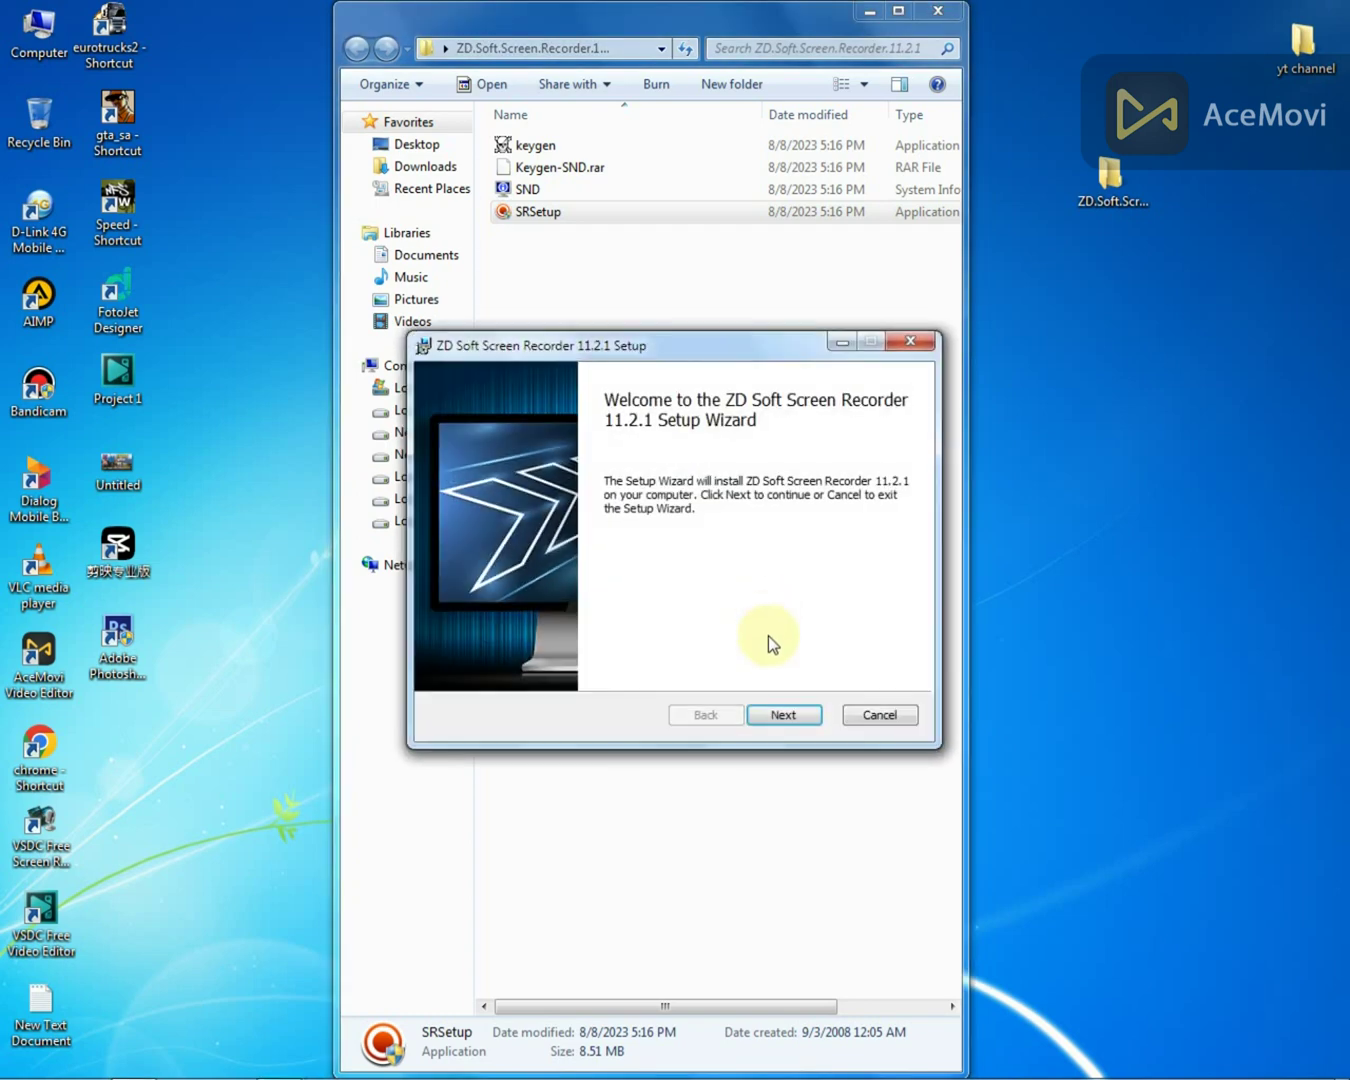
left_click(801, 730)
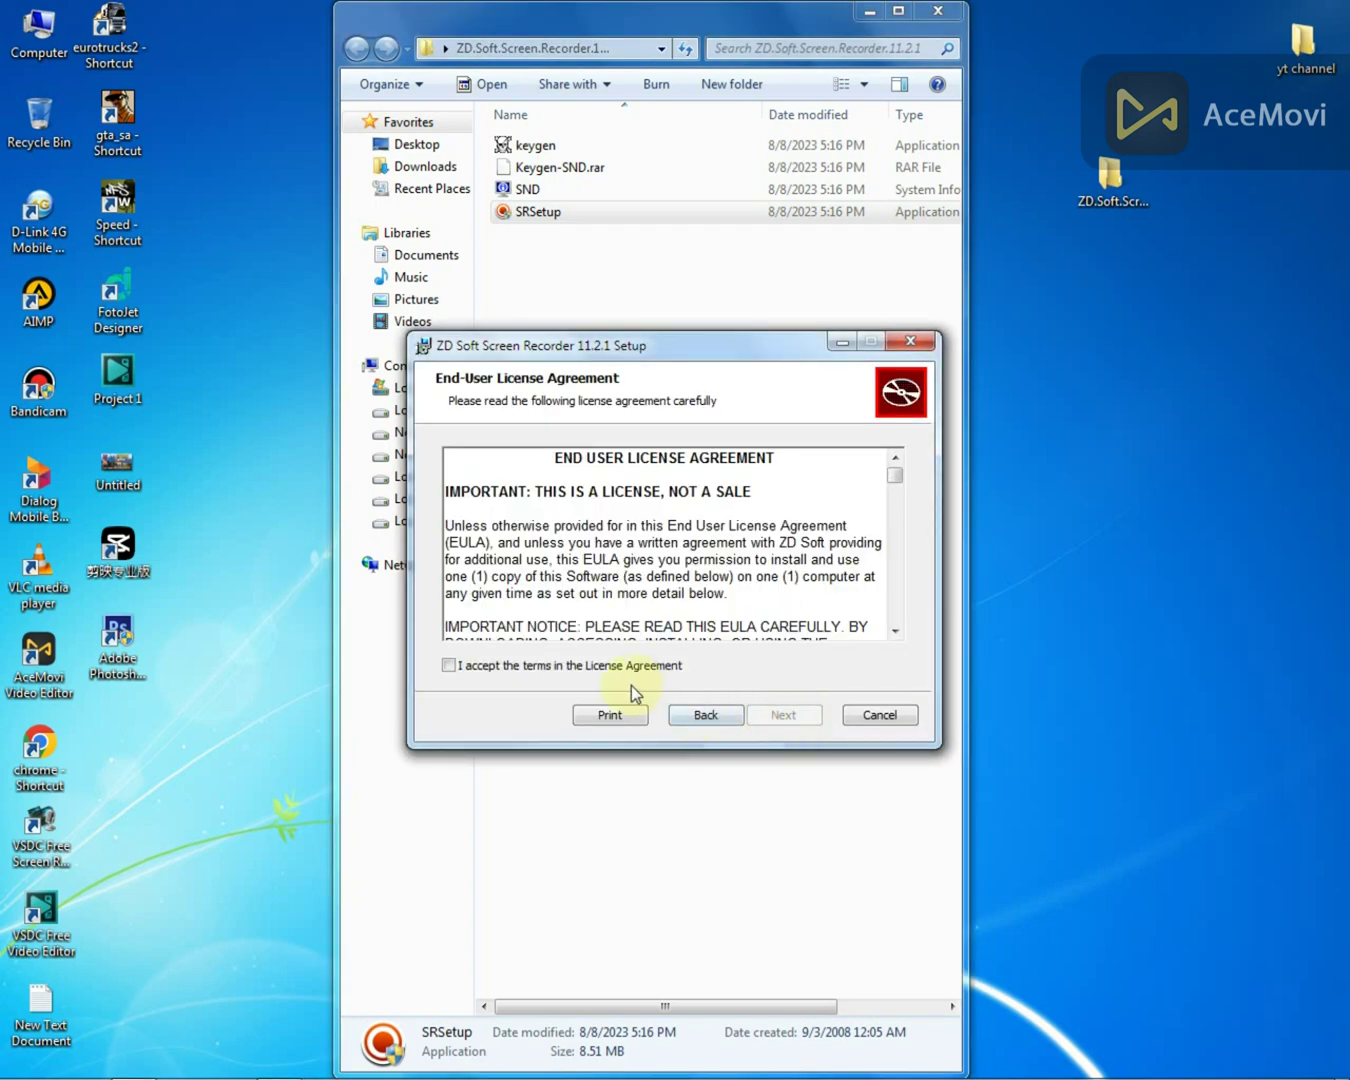
left_click(789, 722)
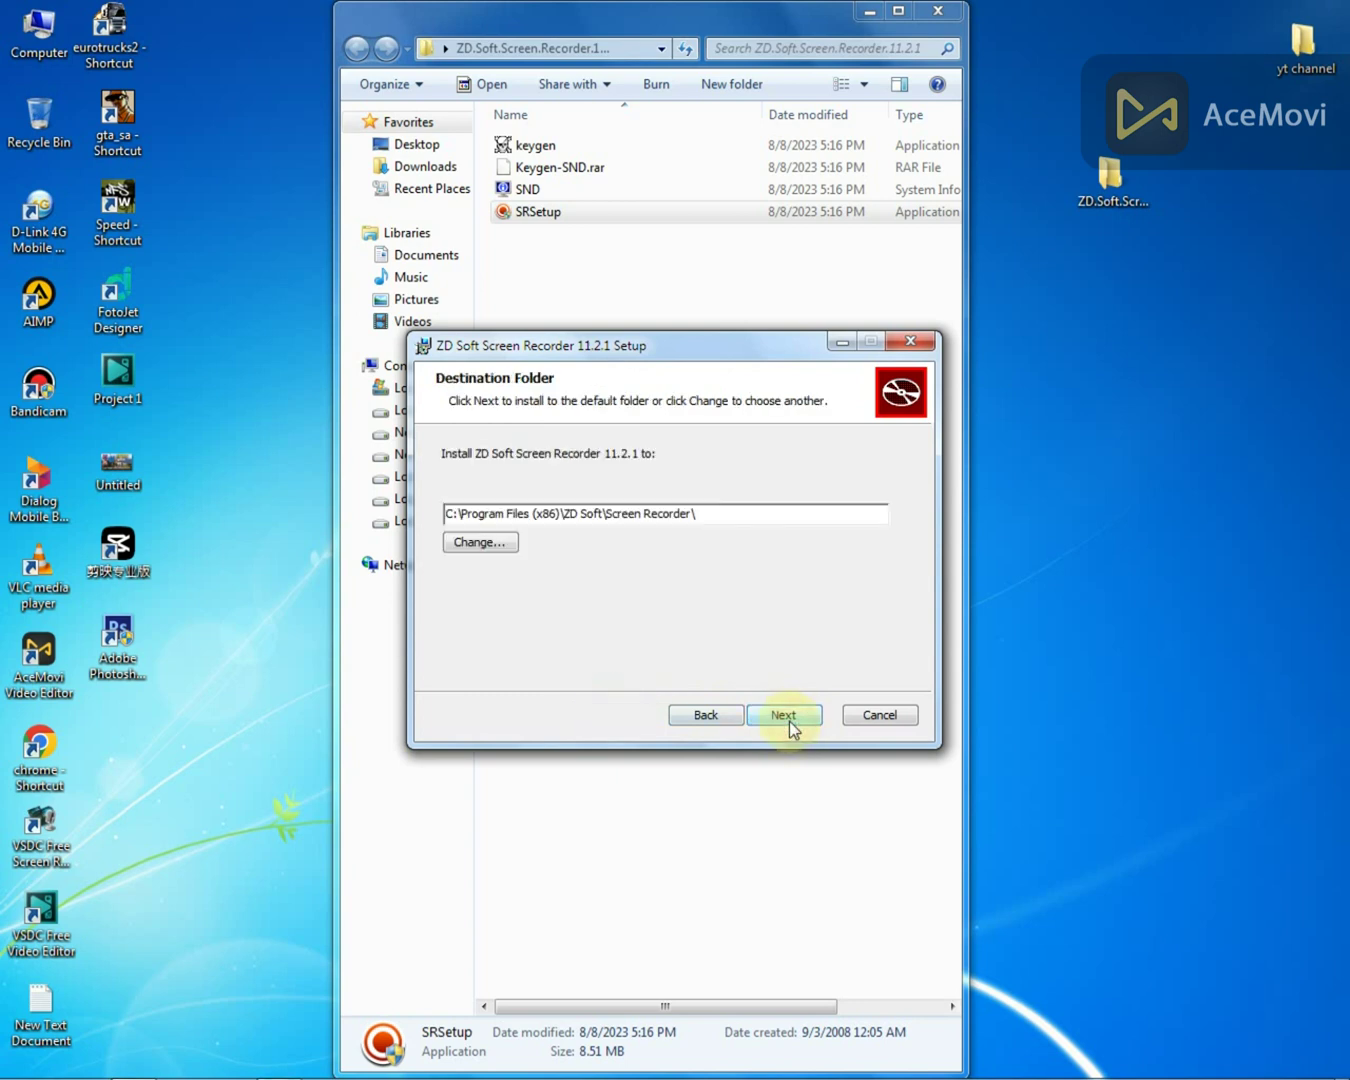
left_click(789, 721)
left_click(782, 723)
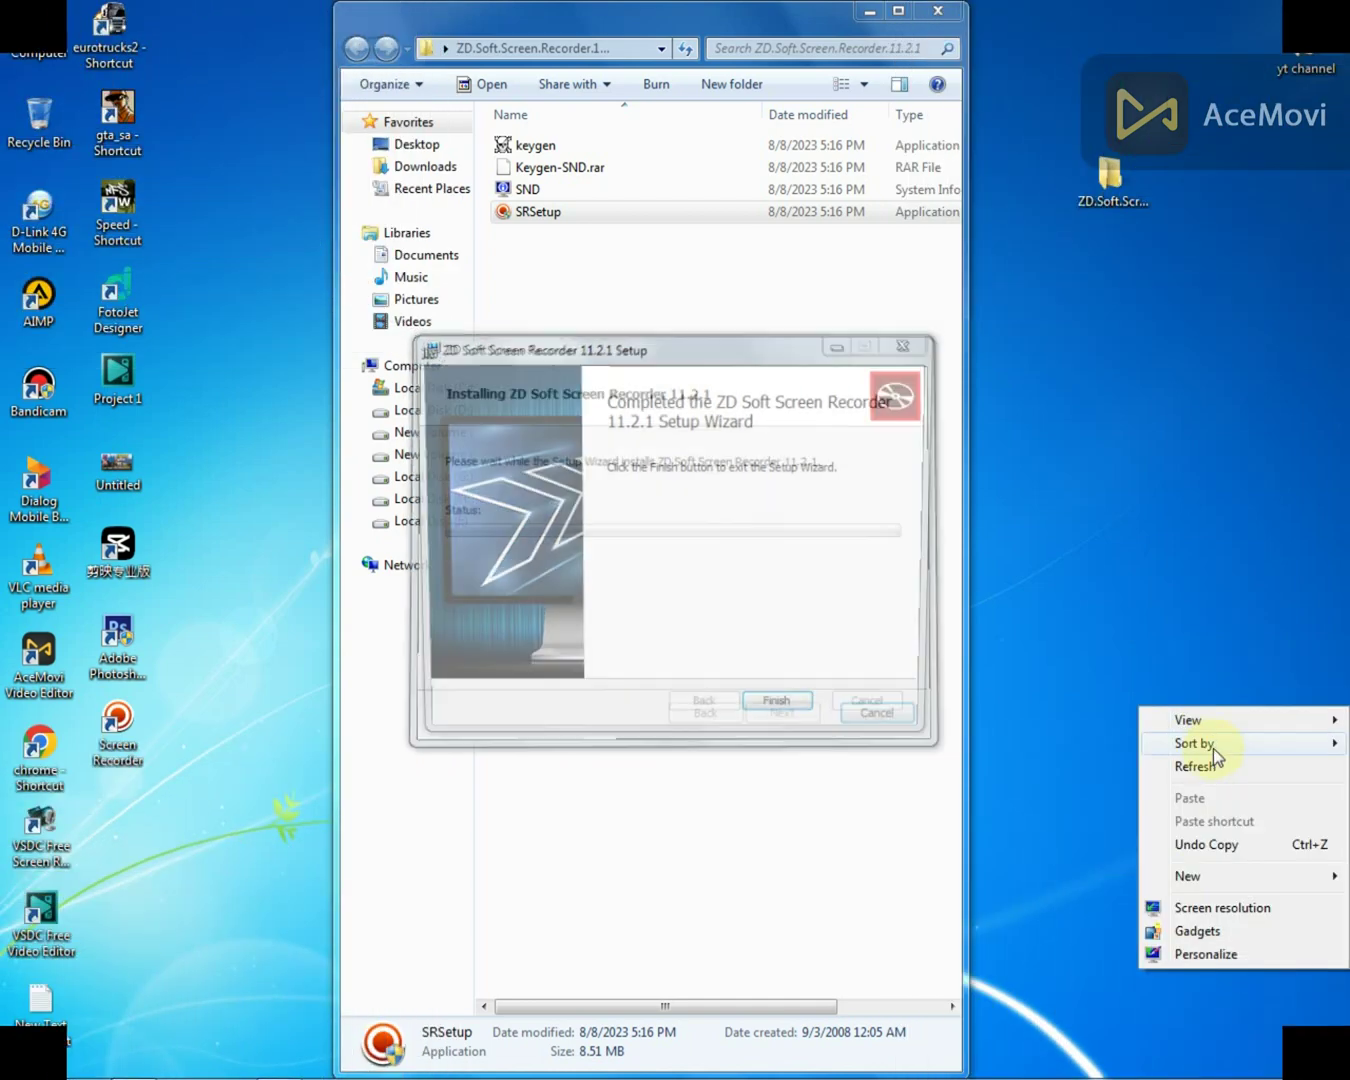
left_click(1200, 766)
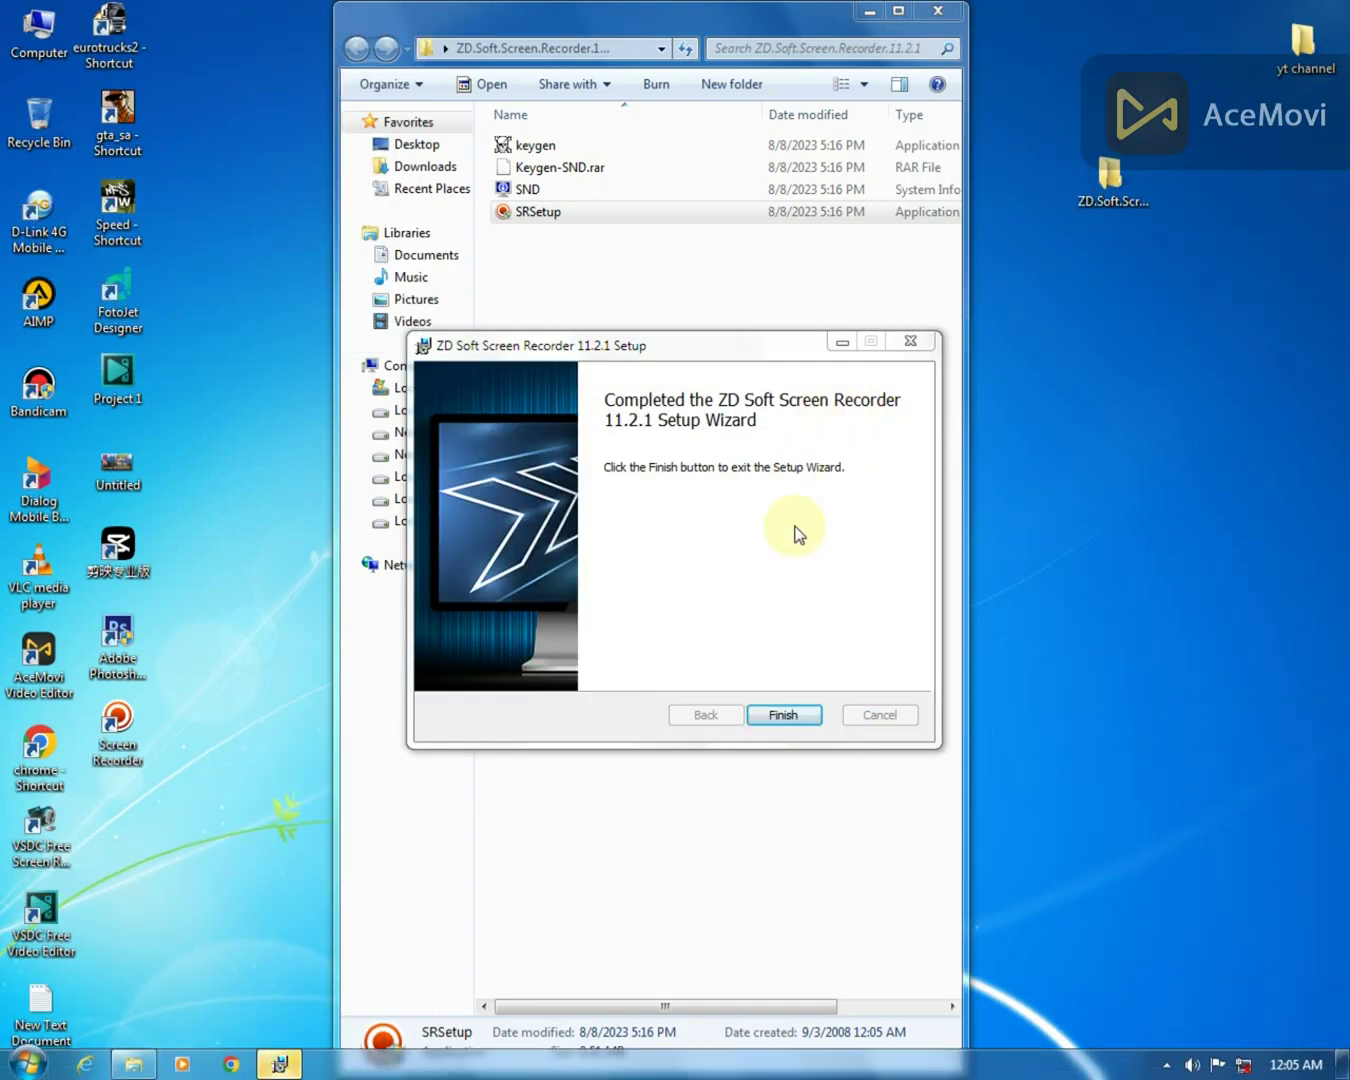
left_click(814, 716)
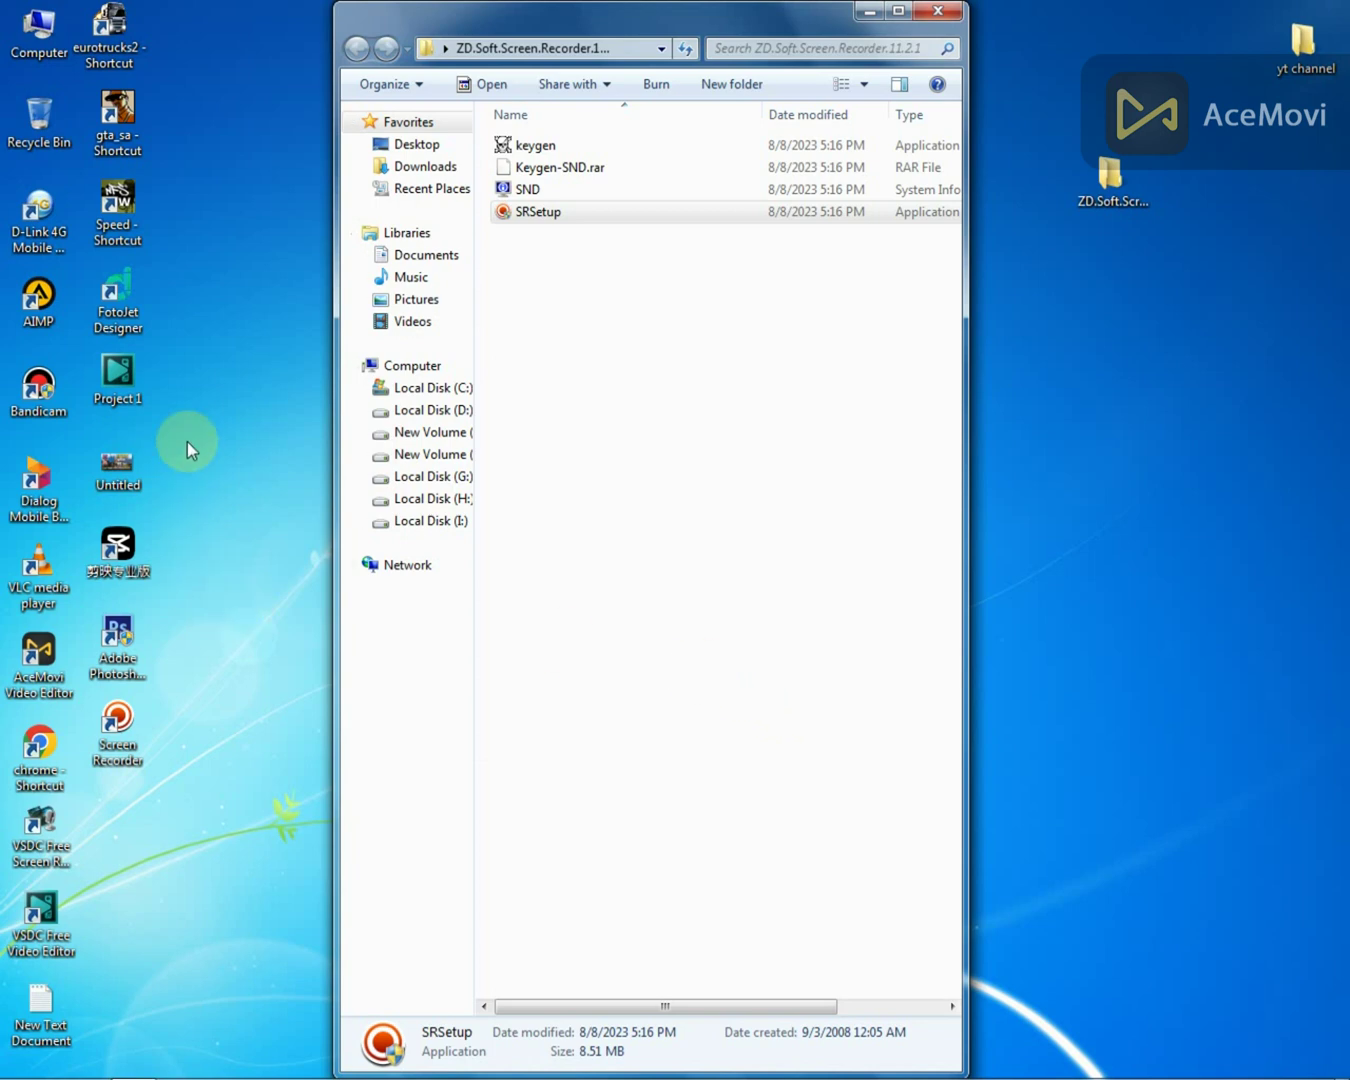
Launch Screen Recorder to check its registration status, dismissing the recording mode selection and the registration reminder
left_click_drag(155, 851, 164, 729)
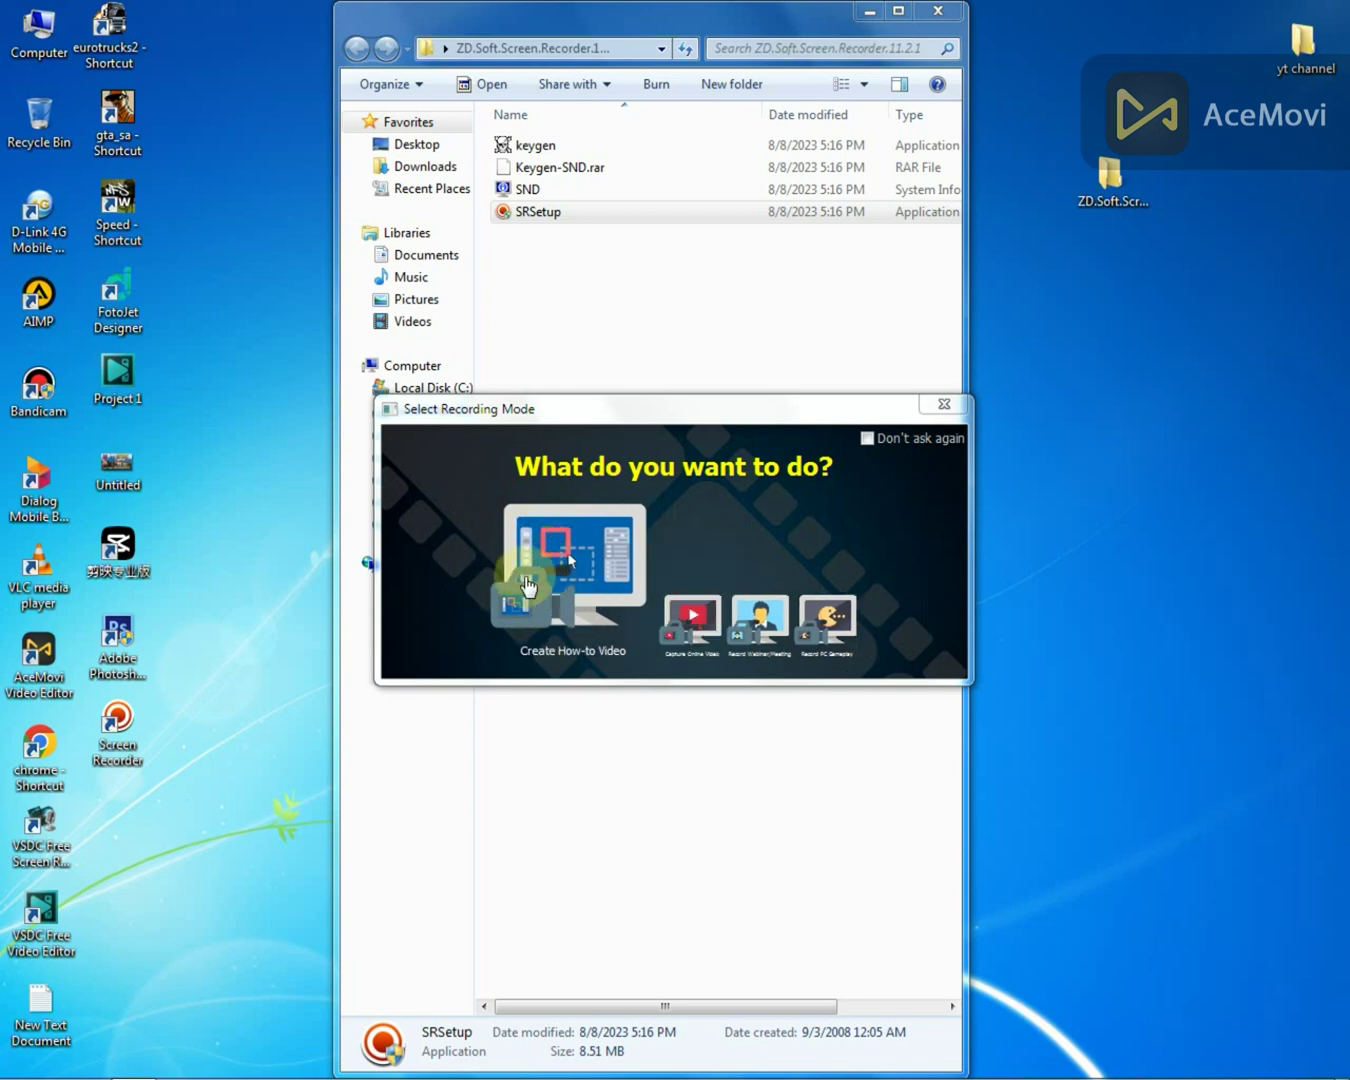
left_click(945, 403)
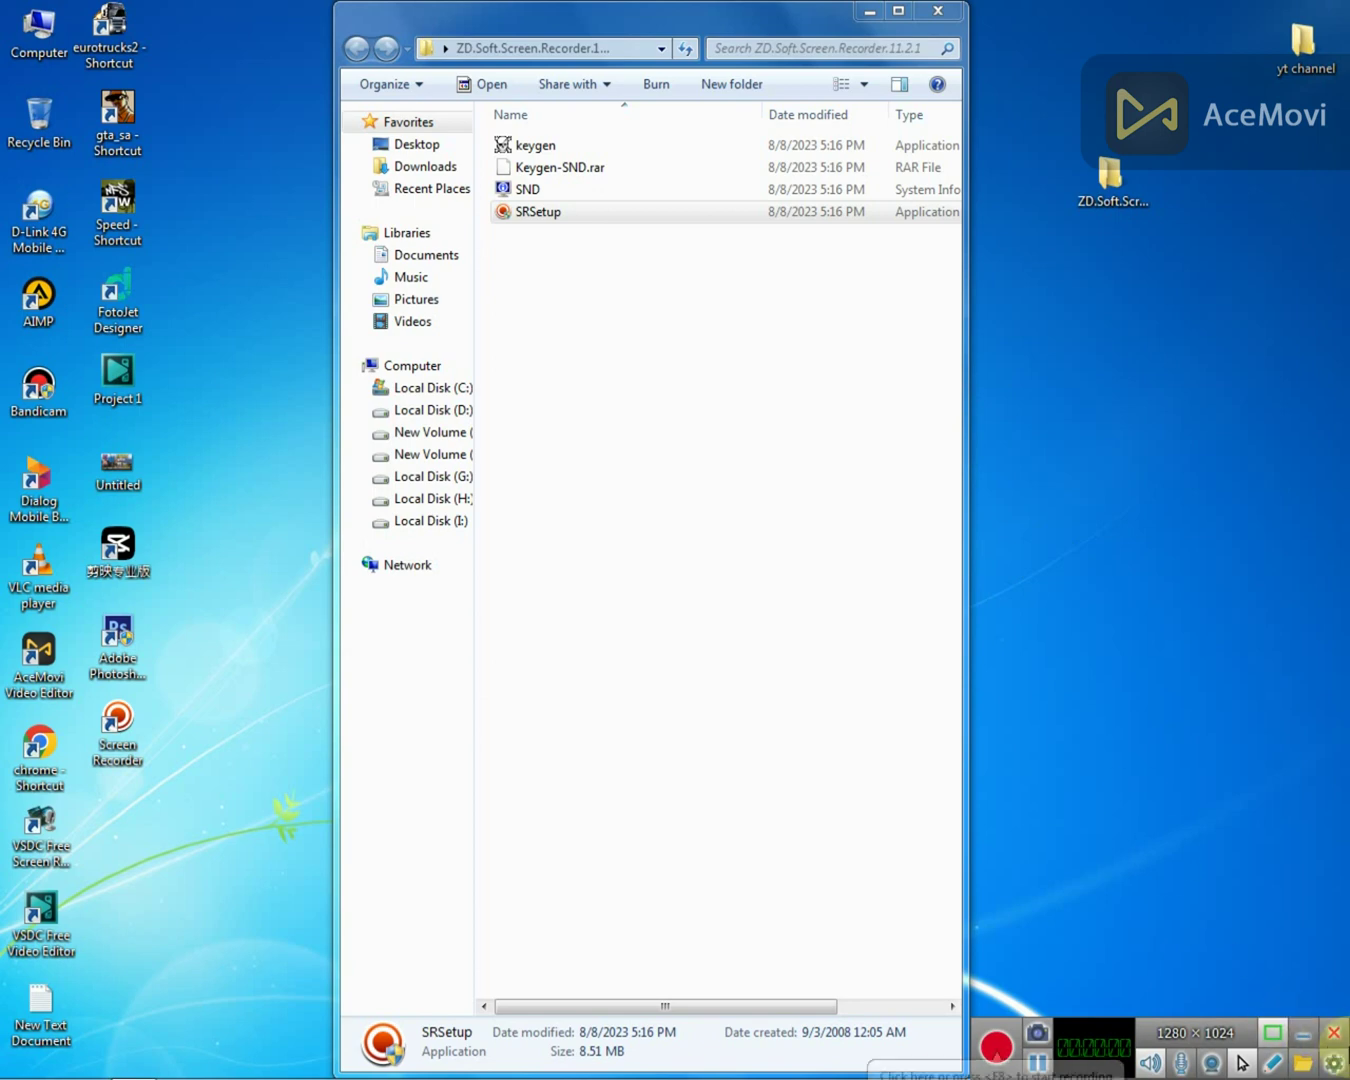
left_click(995, 1048)
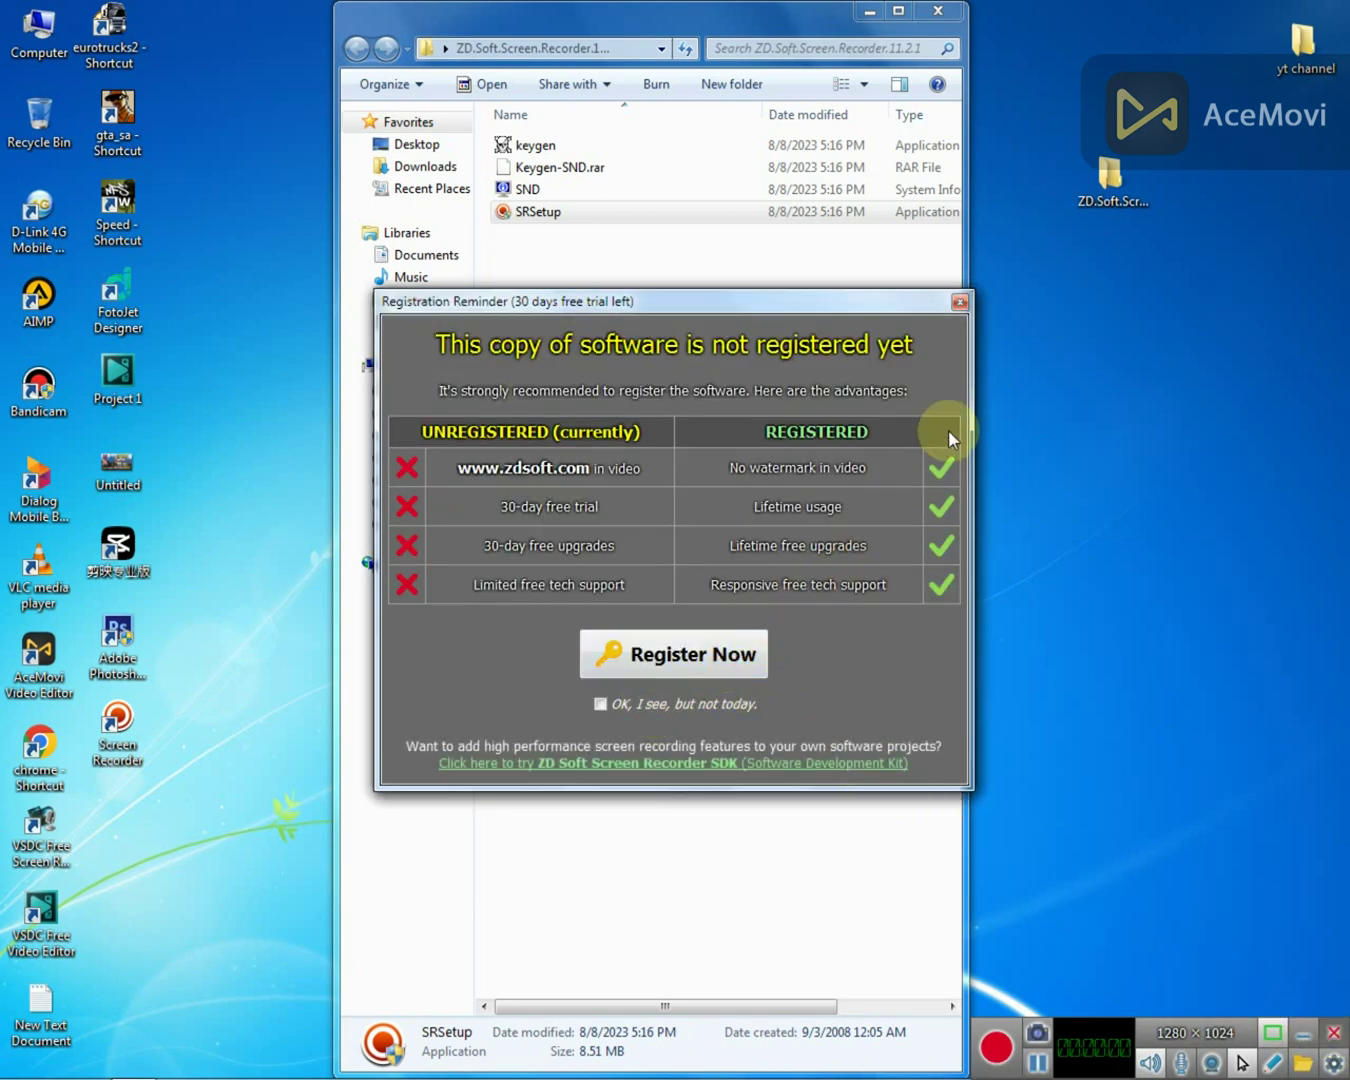
left_click(959, 301)
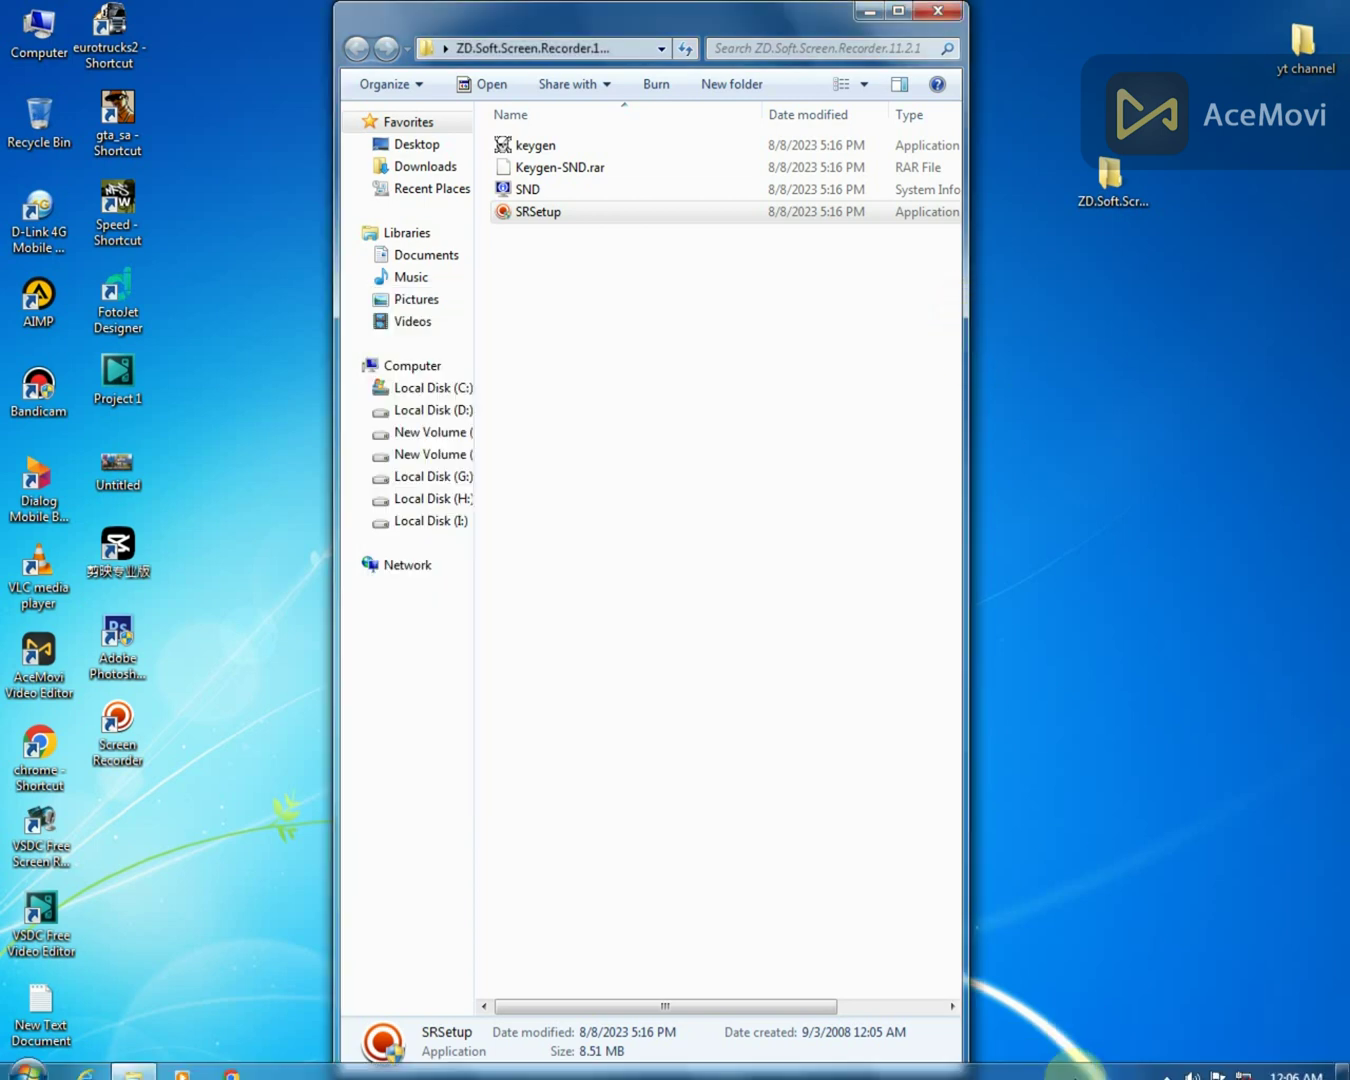
left_click(1167, 1063)
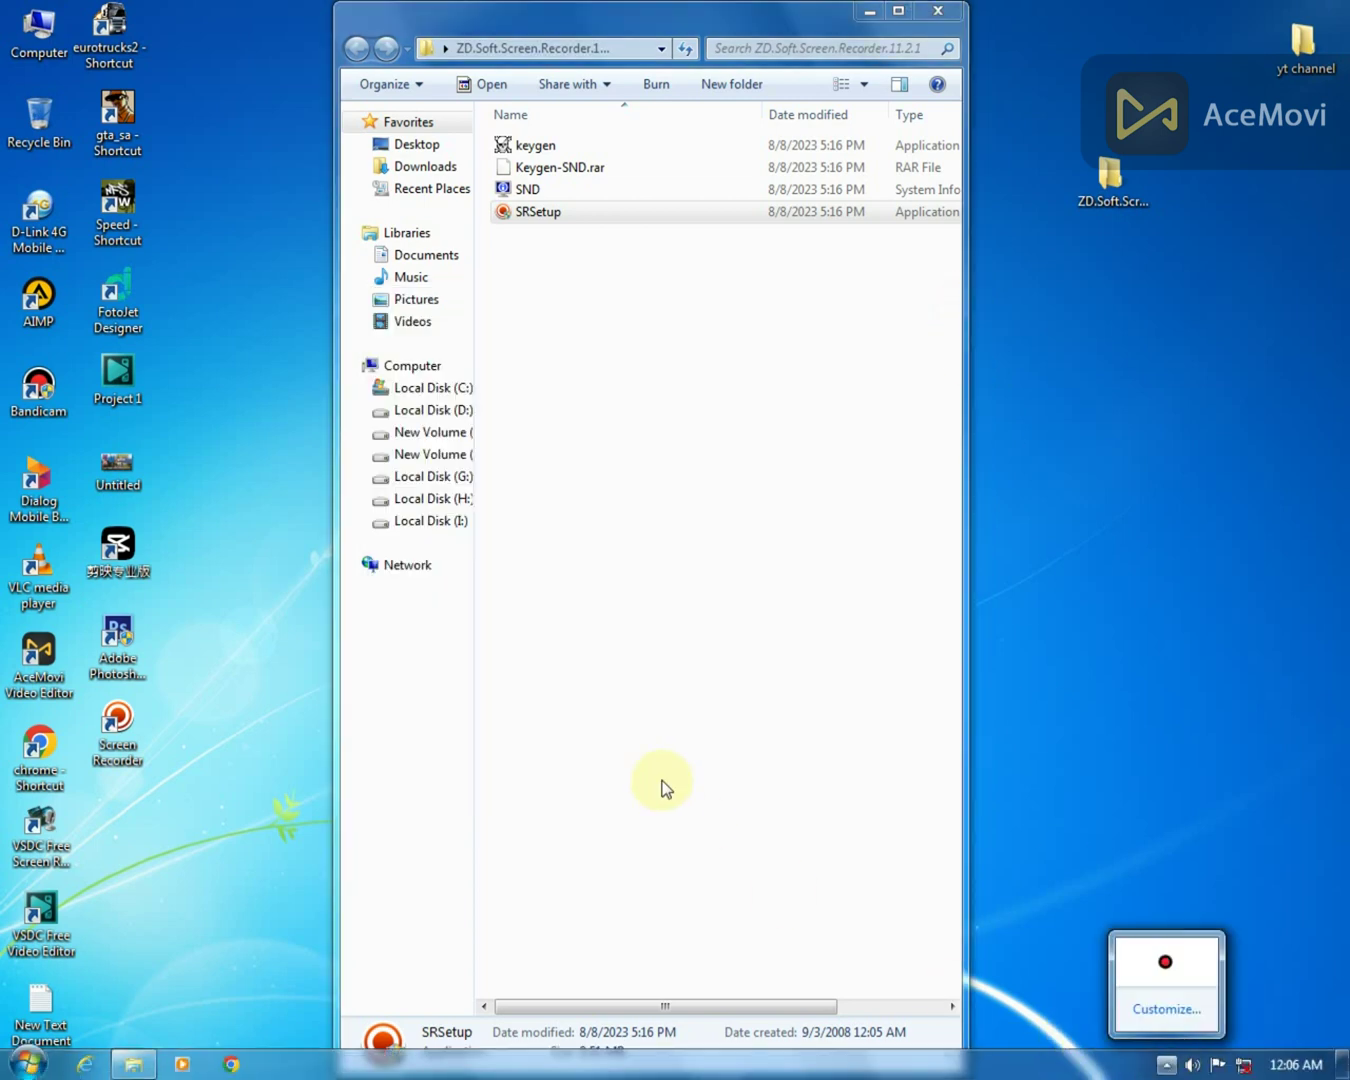
left_click(632, 739)
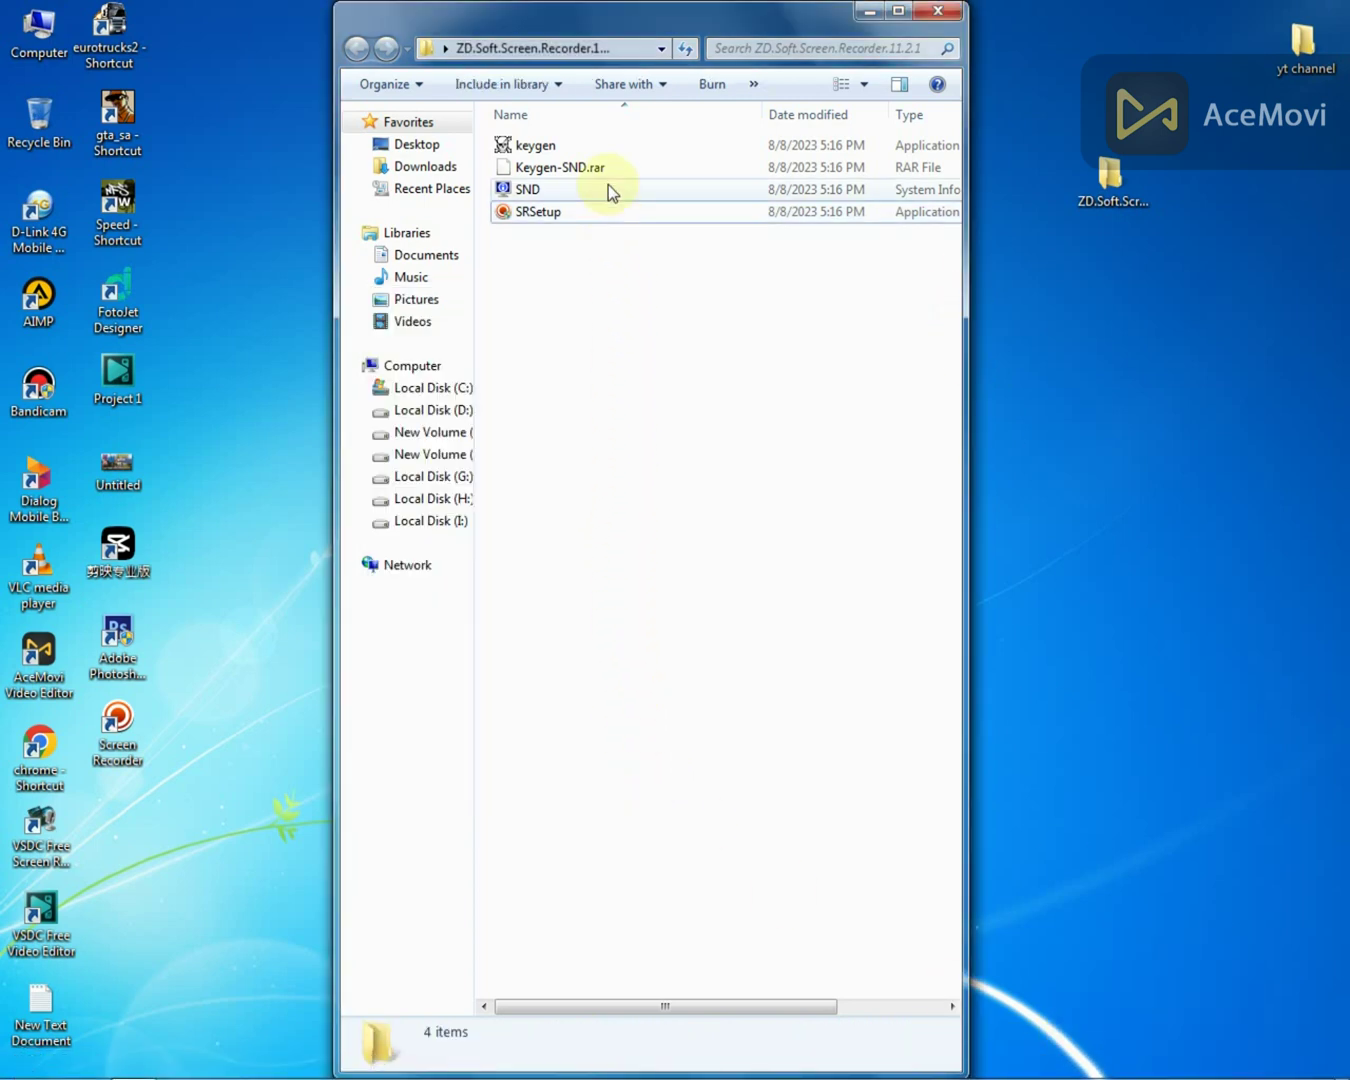
Run the keygen application from the folder as administrator
left_click(603, 145)
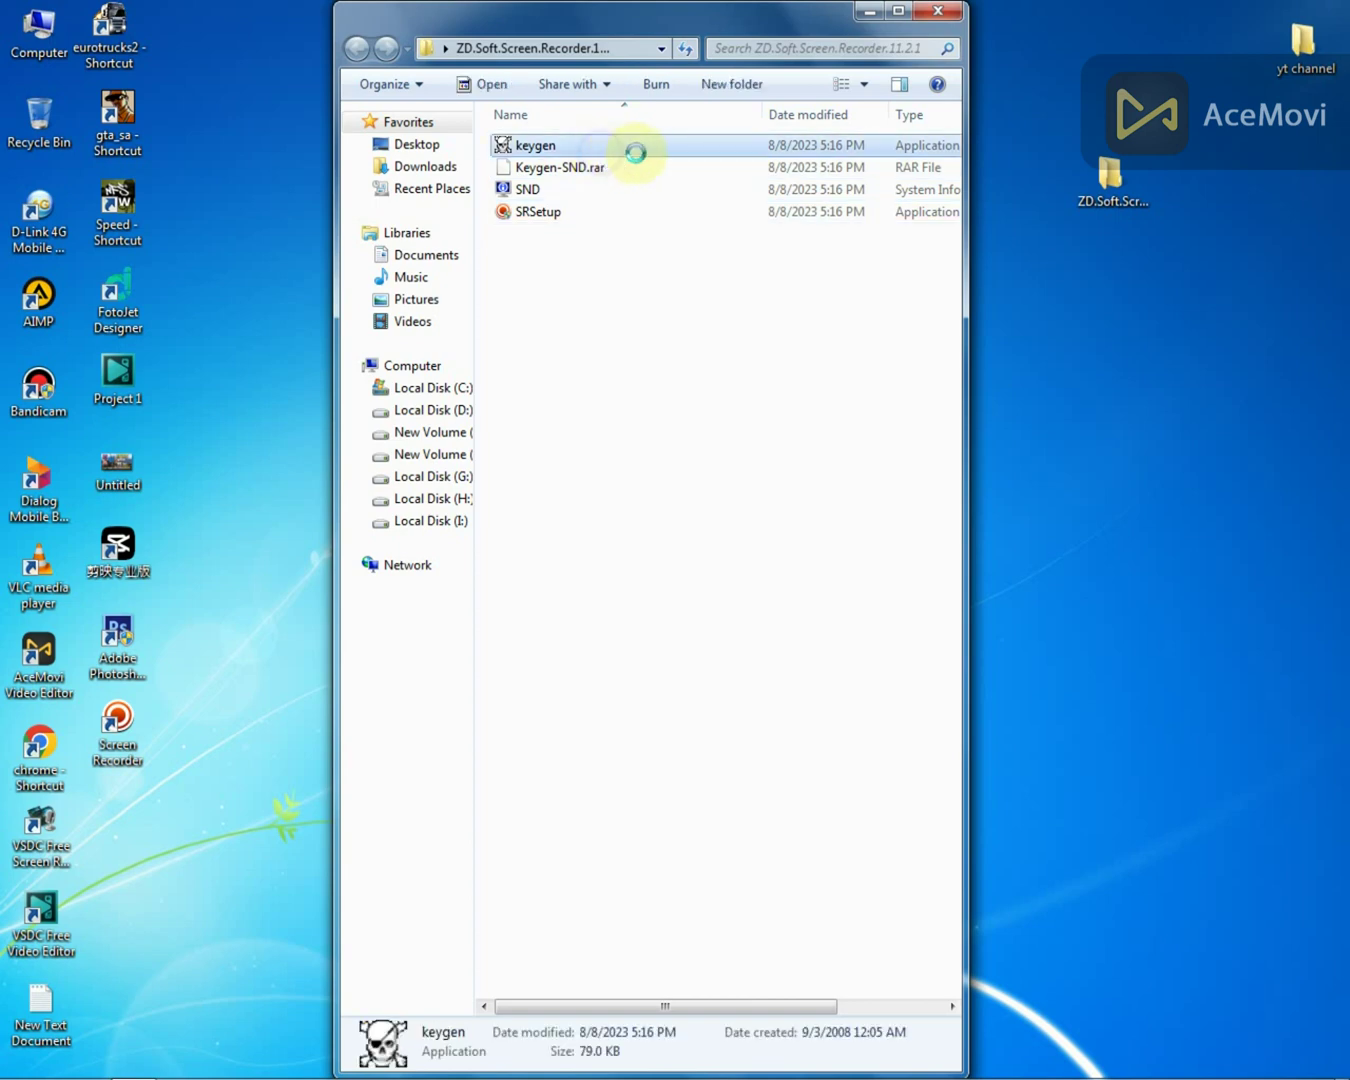
right_click(602, 152)
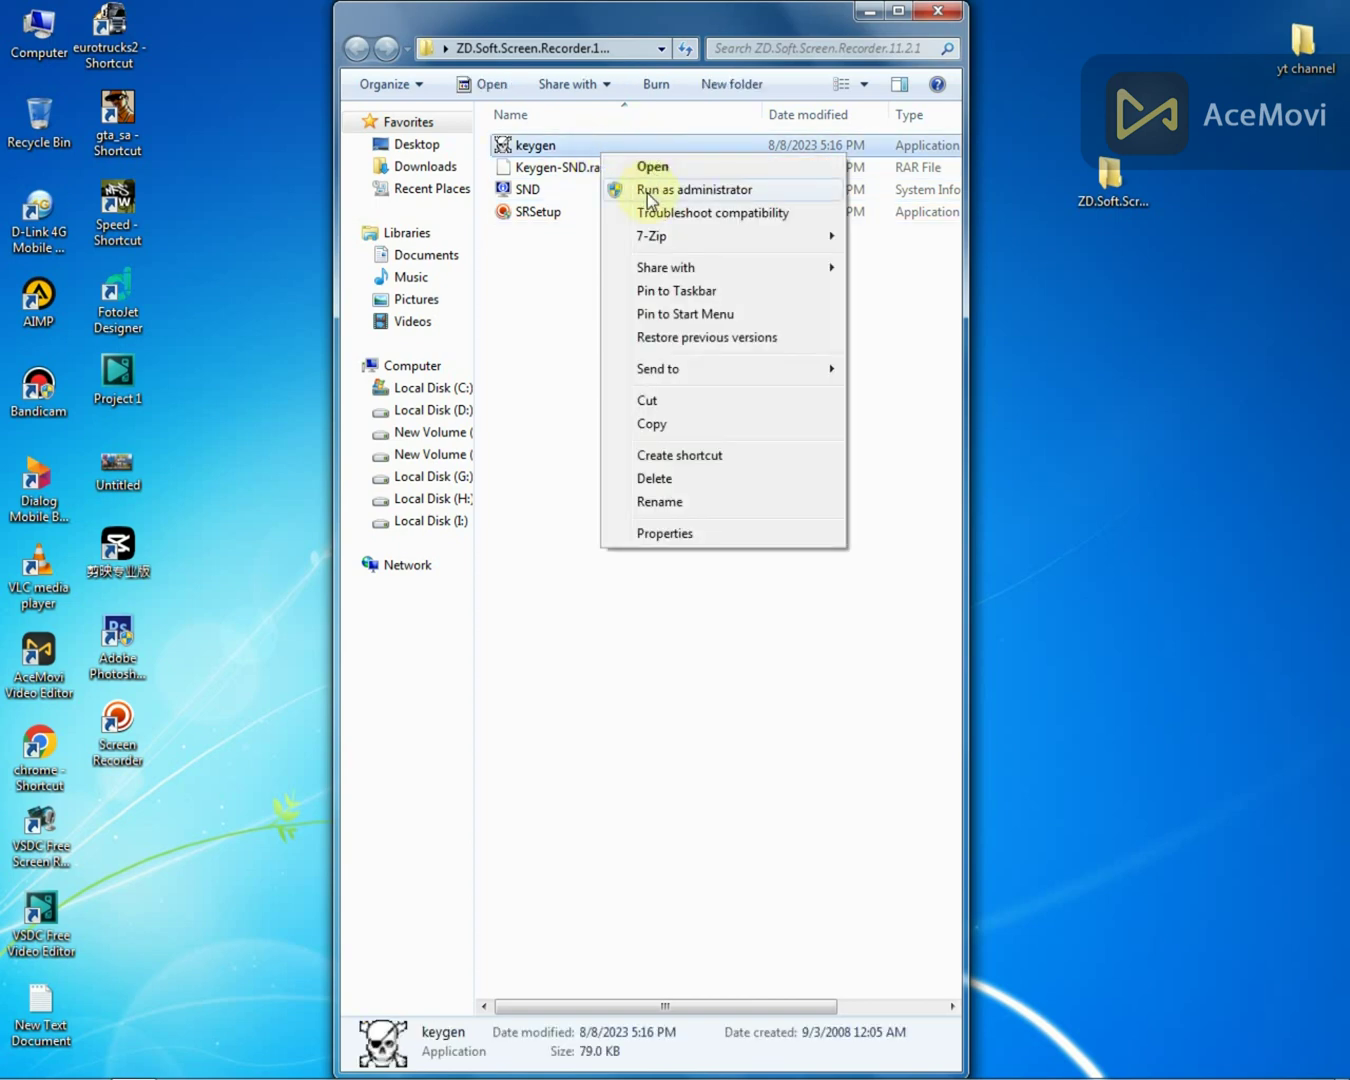
left_click(646, 192)
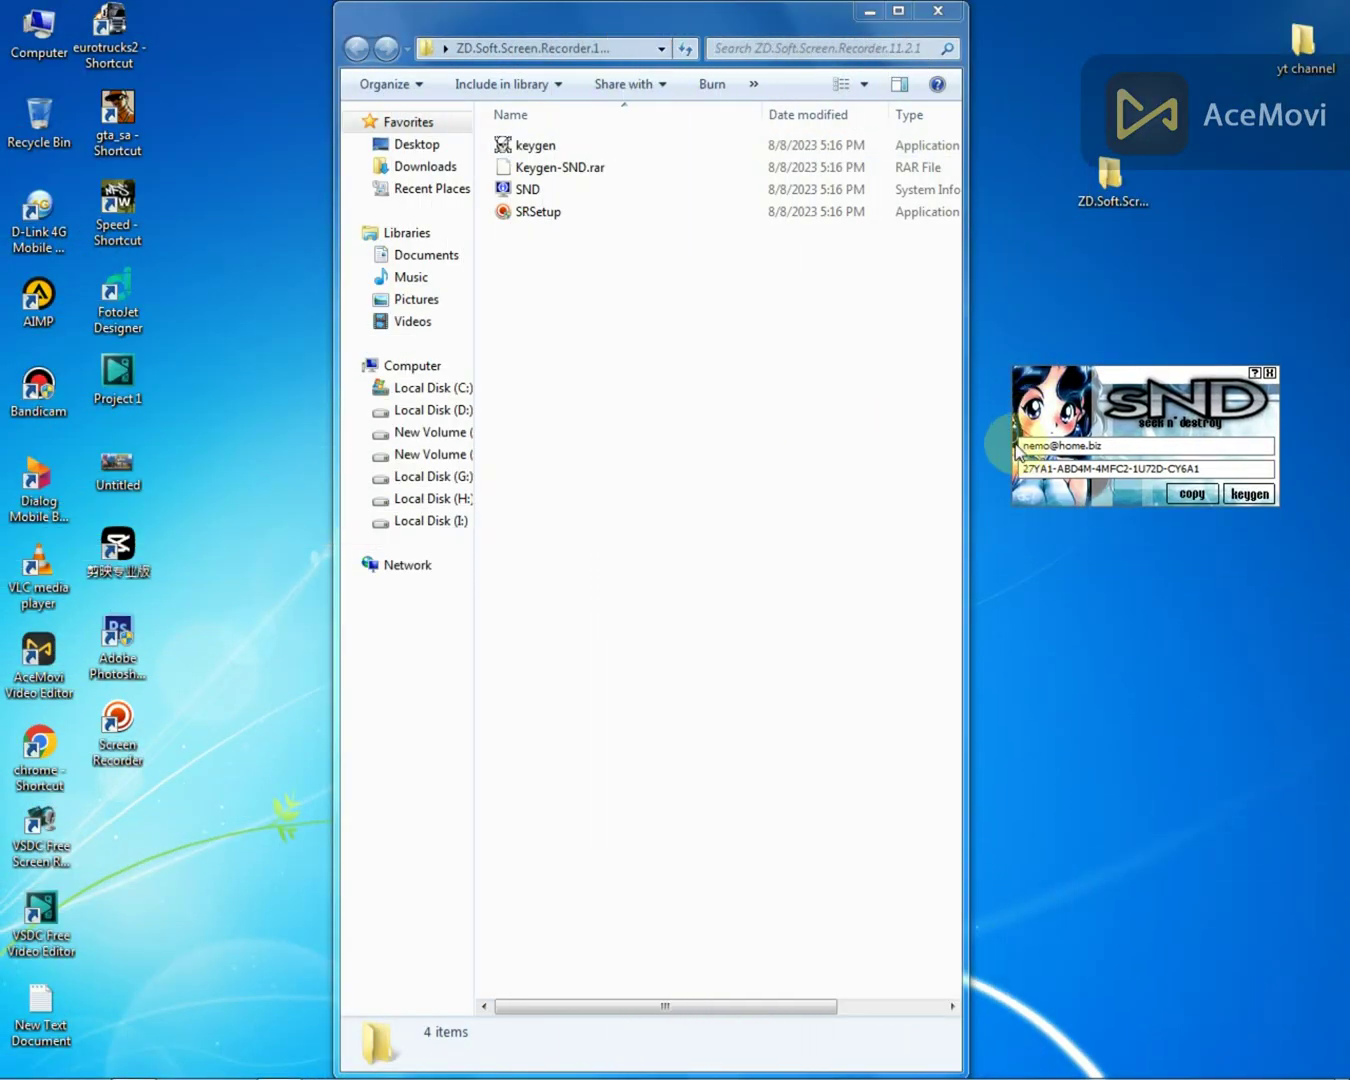
Copy the e-mail address shown in the keygen window
left_click_drag(1130, 446, 1015, 449)
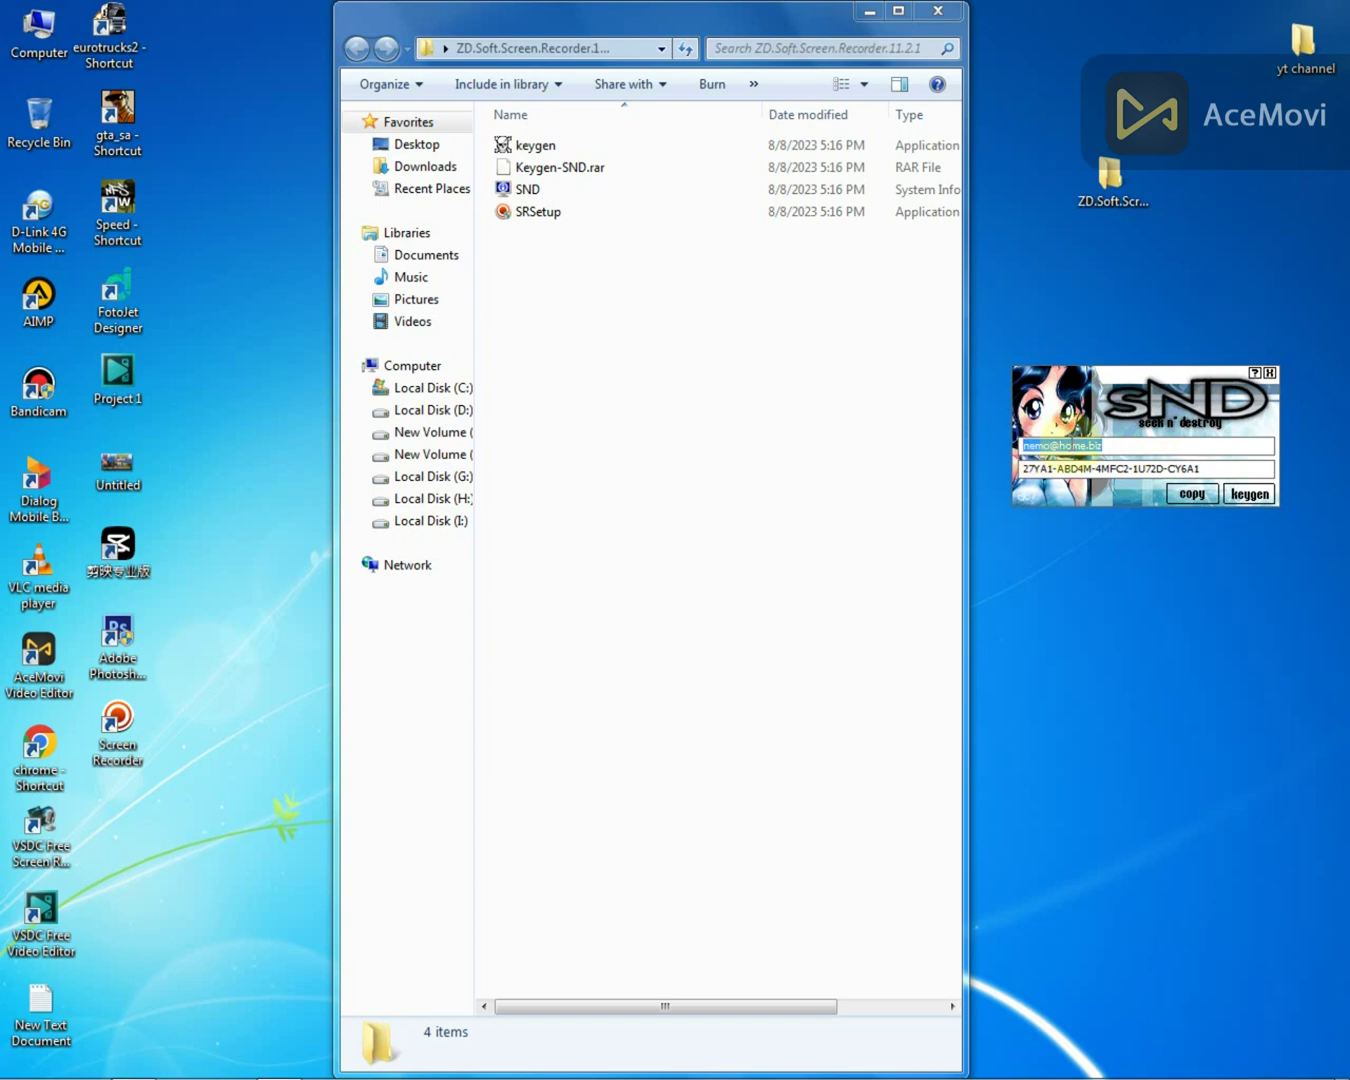
right_click(1070, 445)
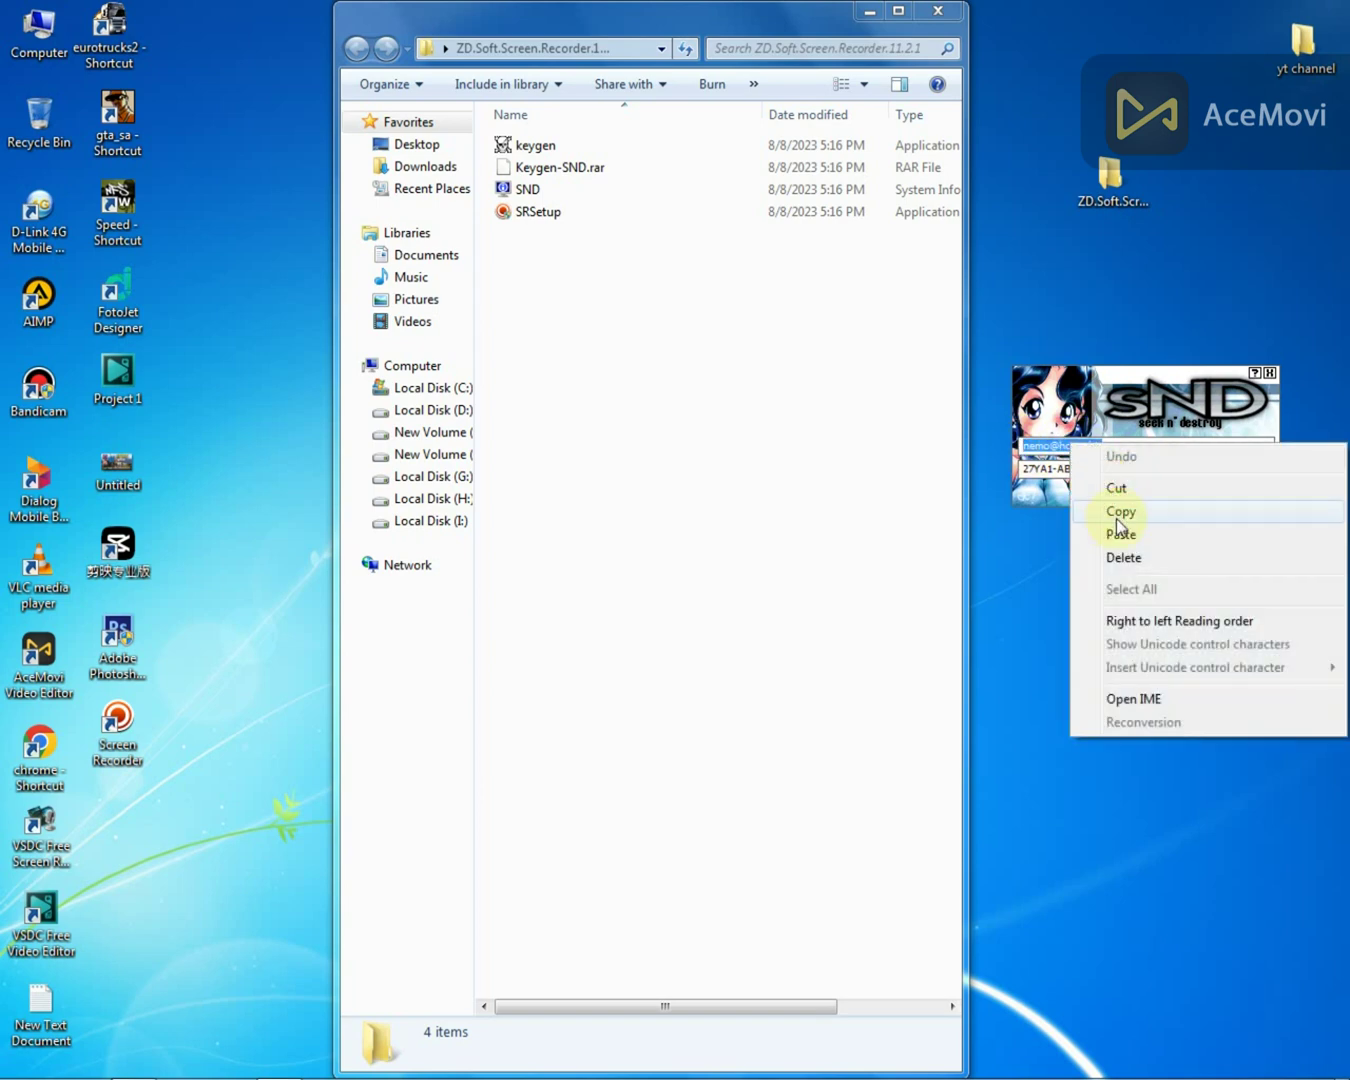
left_click(1118, 512)
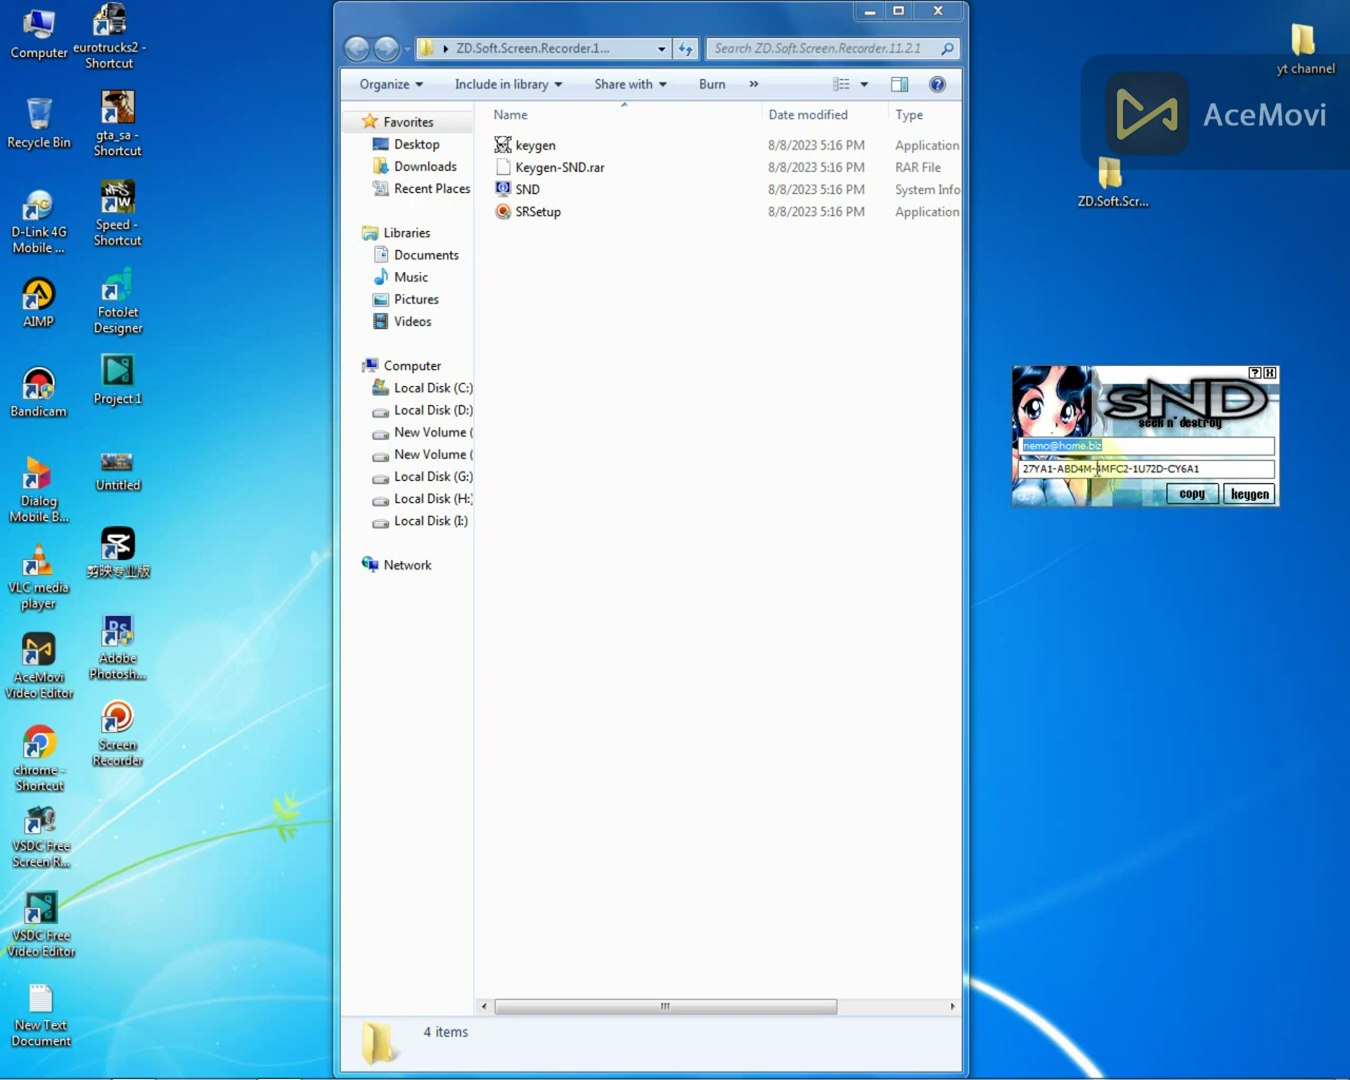
Relaunch Screen Recorder, dismiss the recording mode selection, and close the recorder toolbar to bring up the registration reminder
double_click(108, 752)
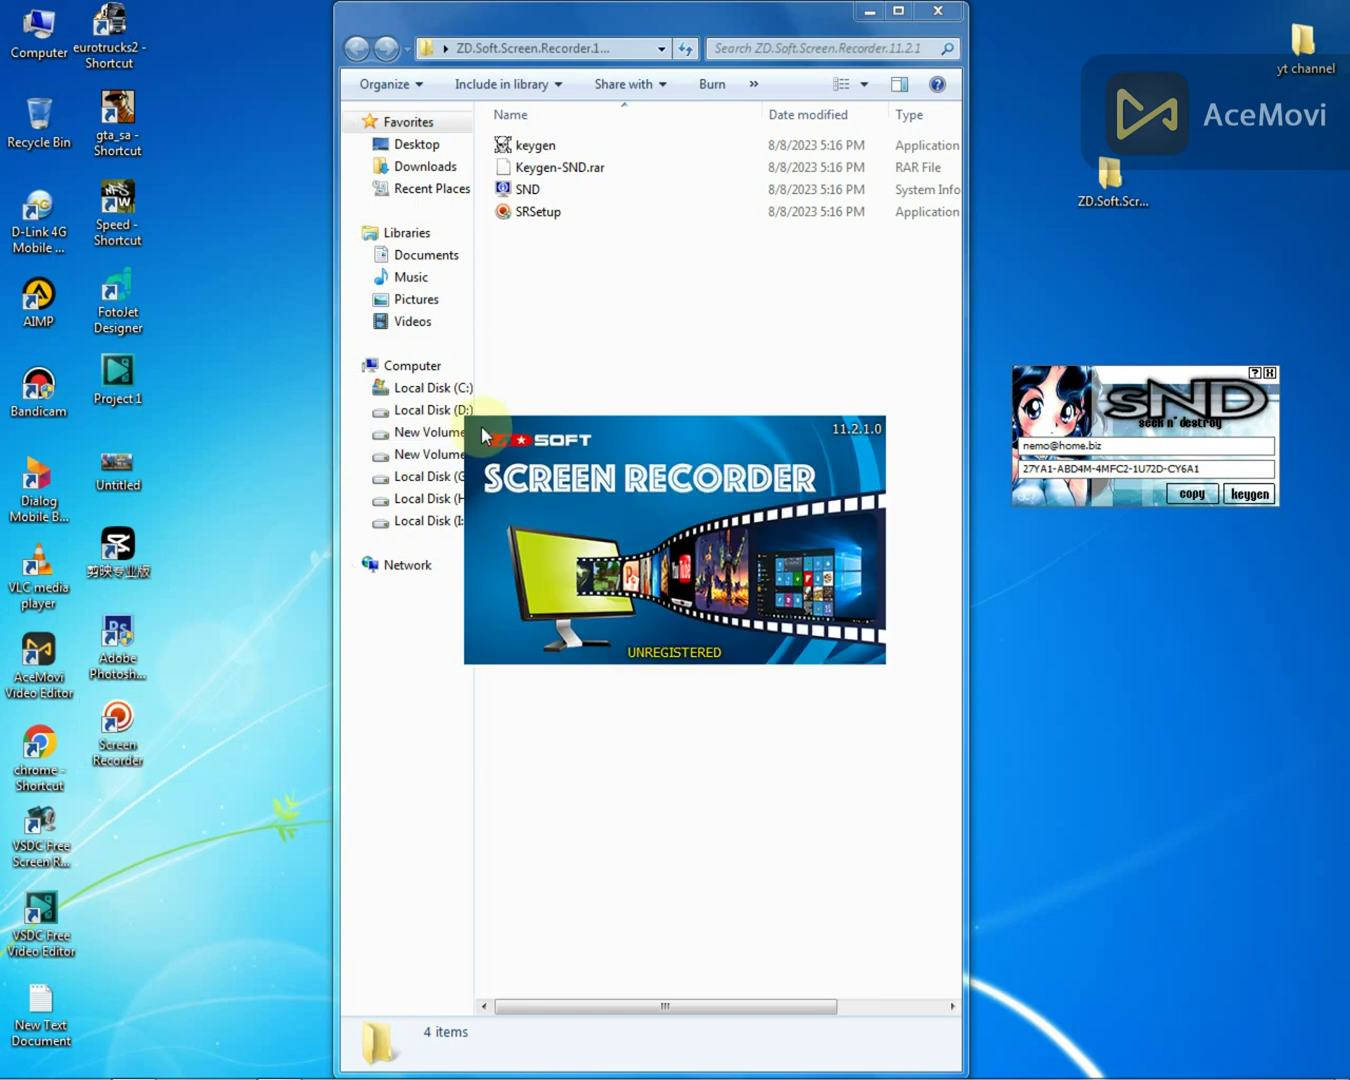
left_click(943, 404)
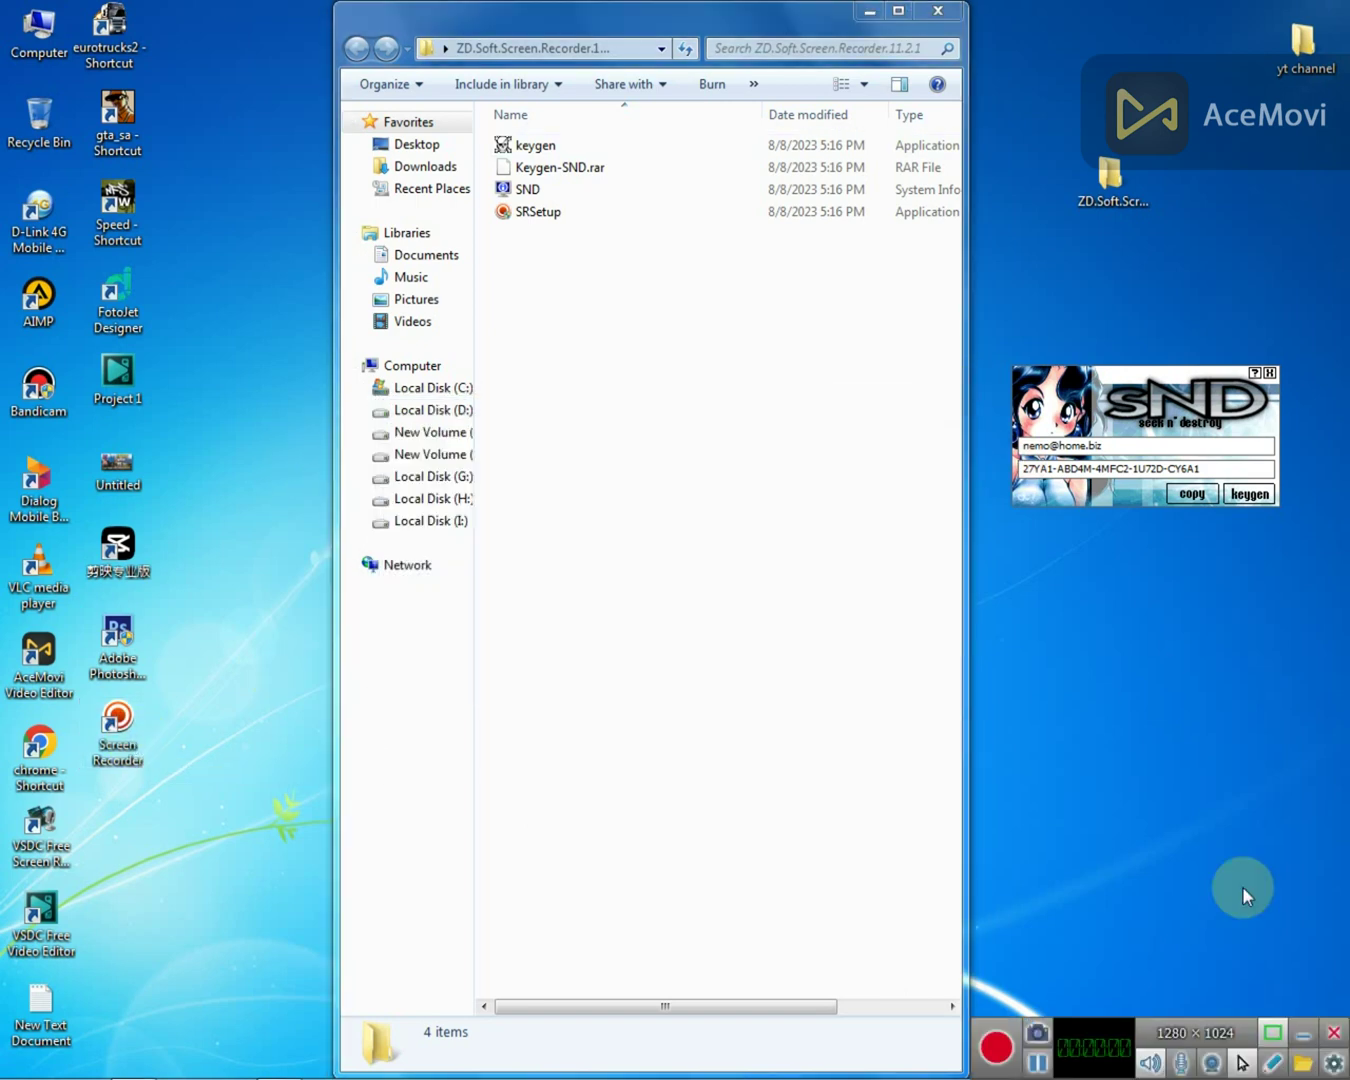
left_click(1336, 1038)
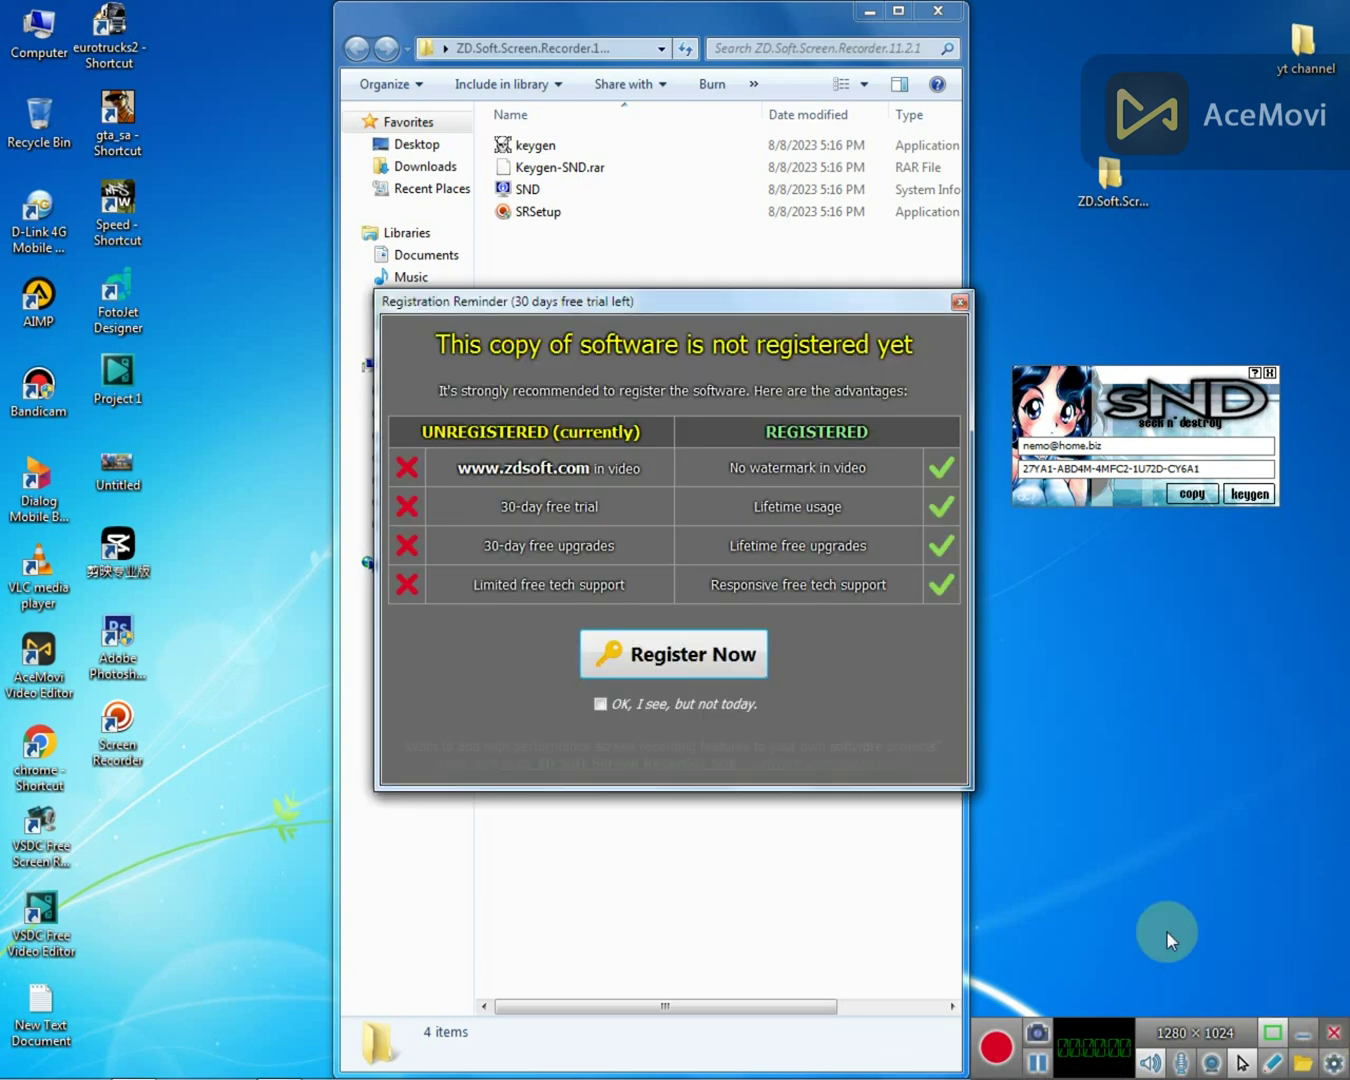
Open the license registration form from the reminder and paste the copied e-mail address into its E-mail field
left_click(630, 655)
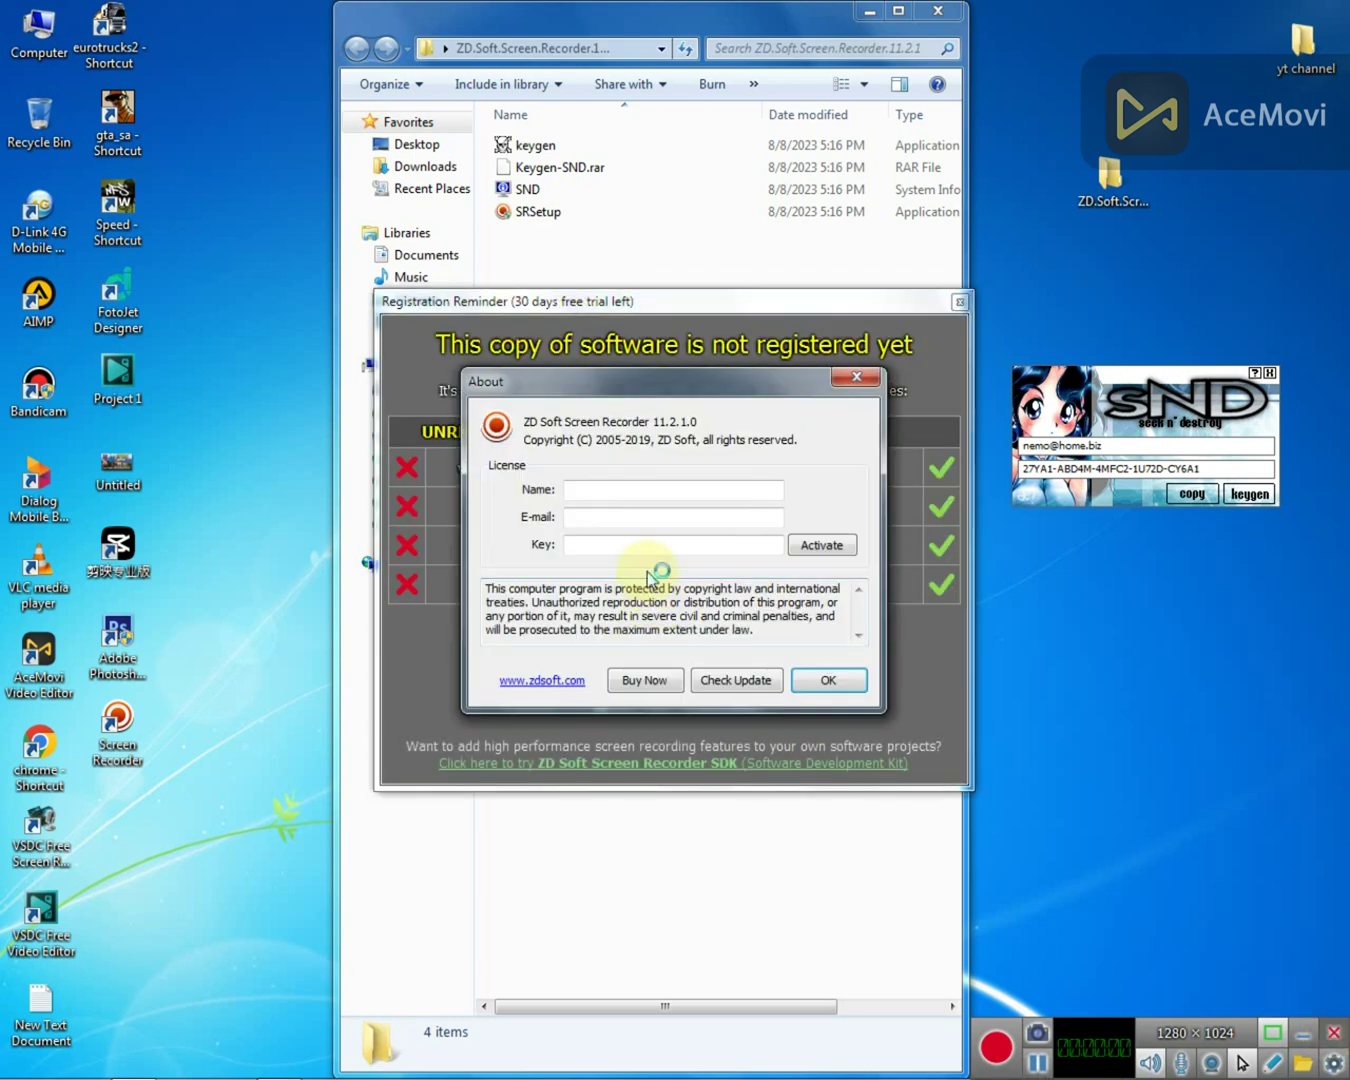
right_click(631, 518)
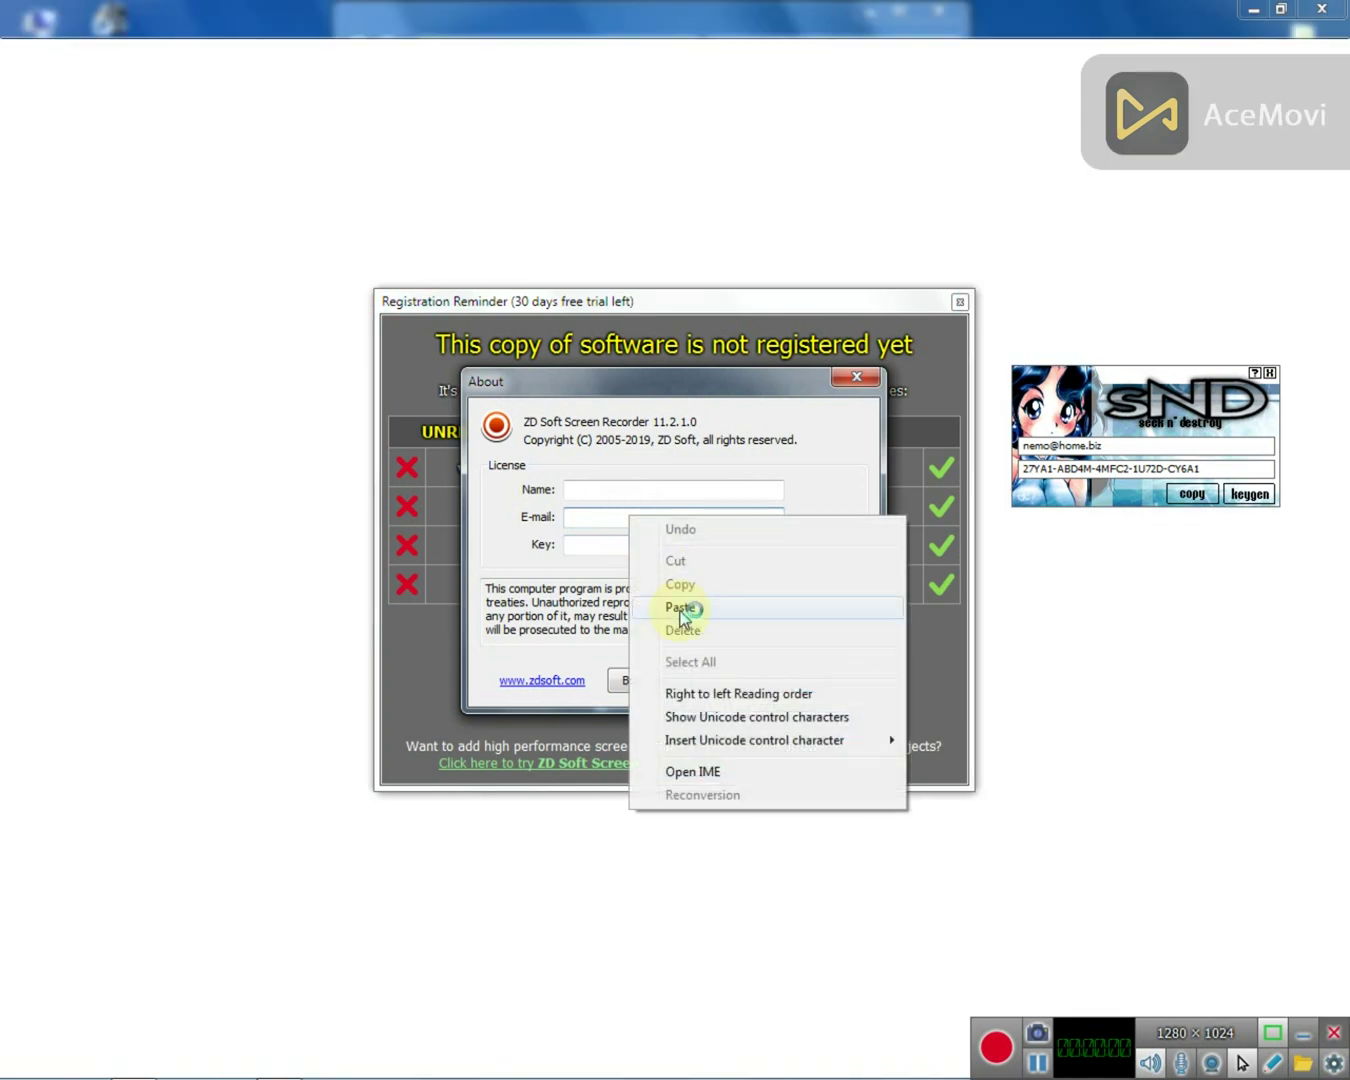
left_click(681, 608)
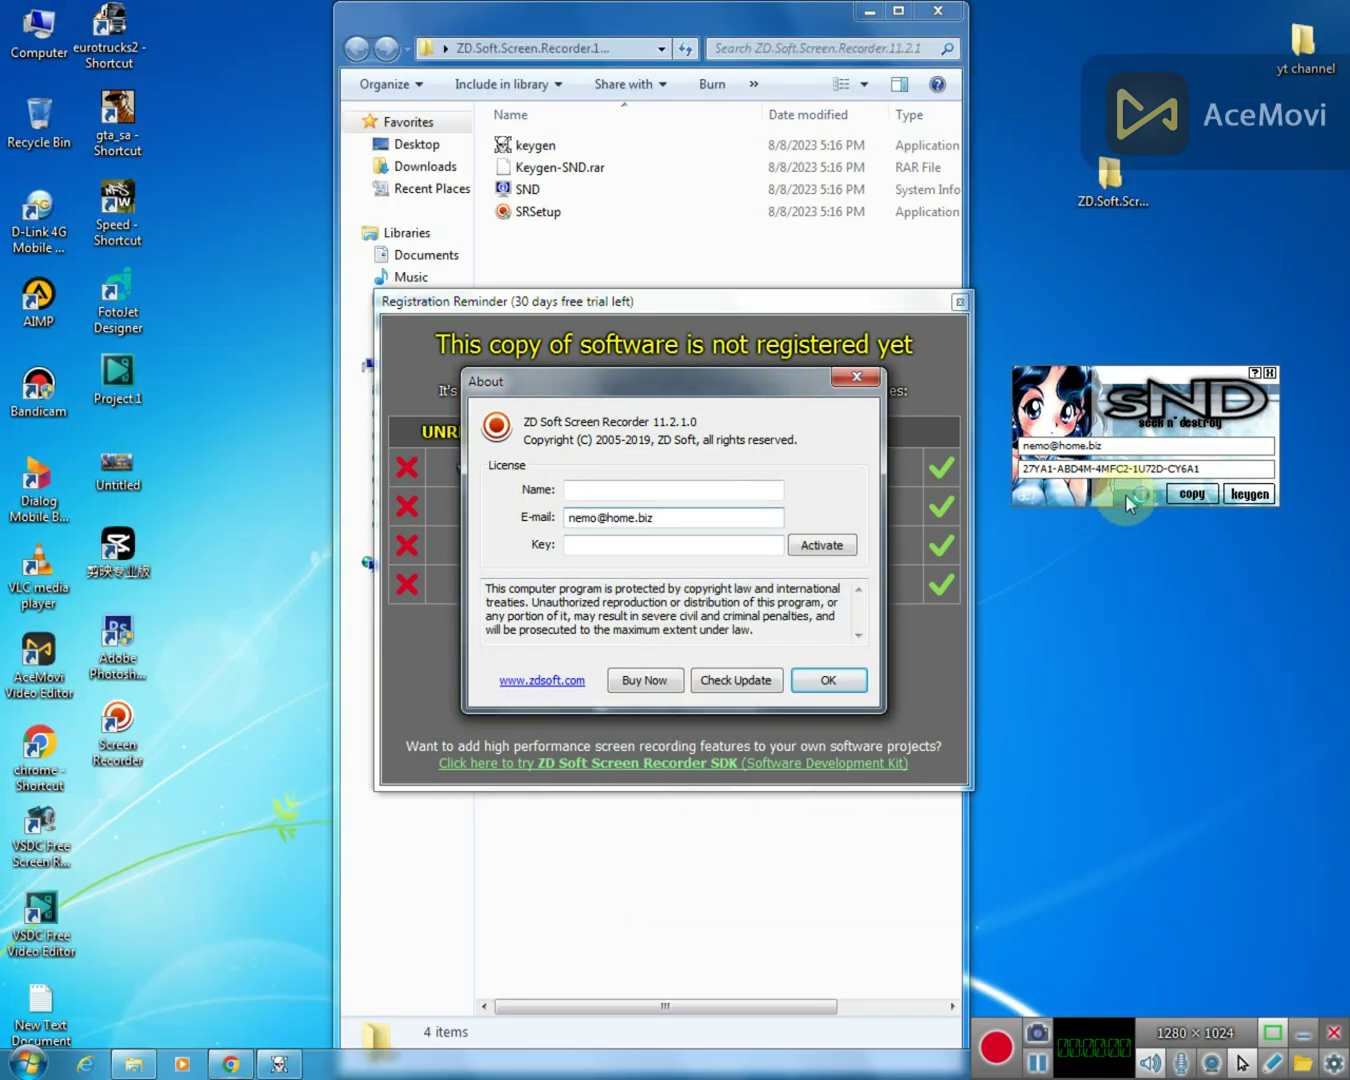
Copy the license key from the keygen window and paste it into the Key field of the About dialog
left_click_drag(1200, 468, 974, 471)
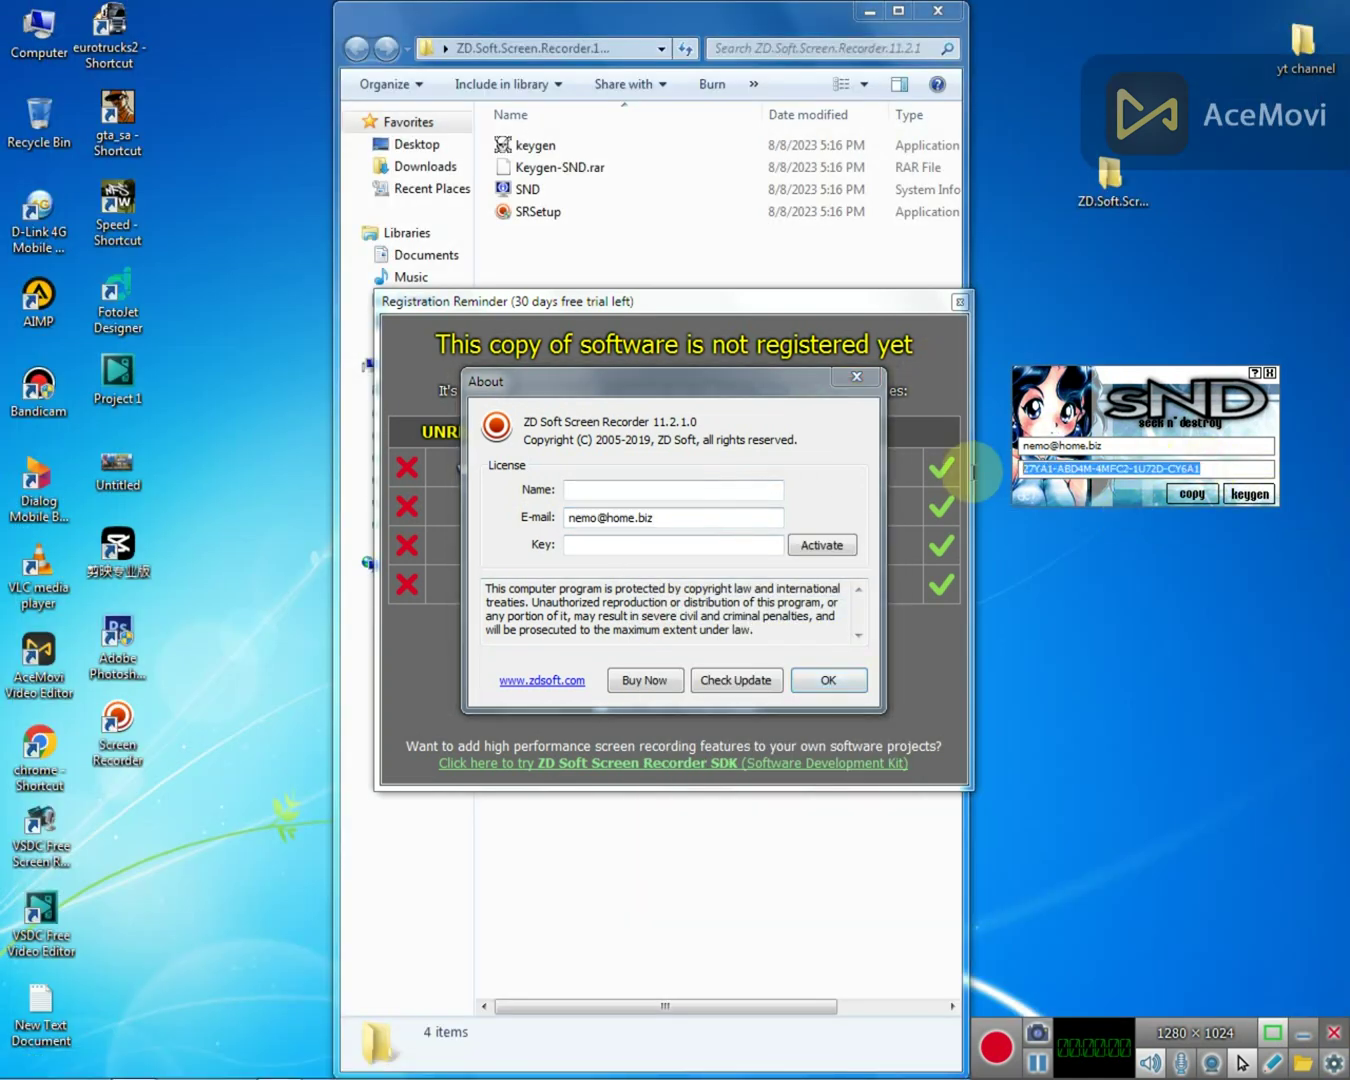
right_click(1062, 475)
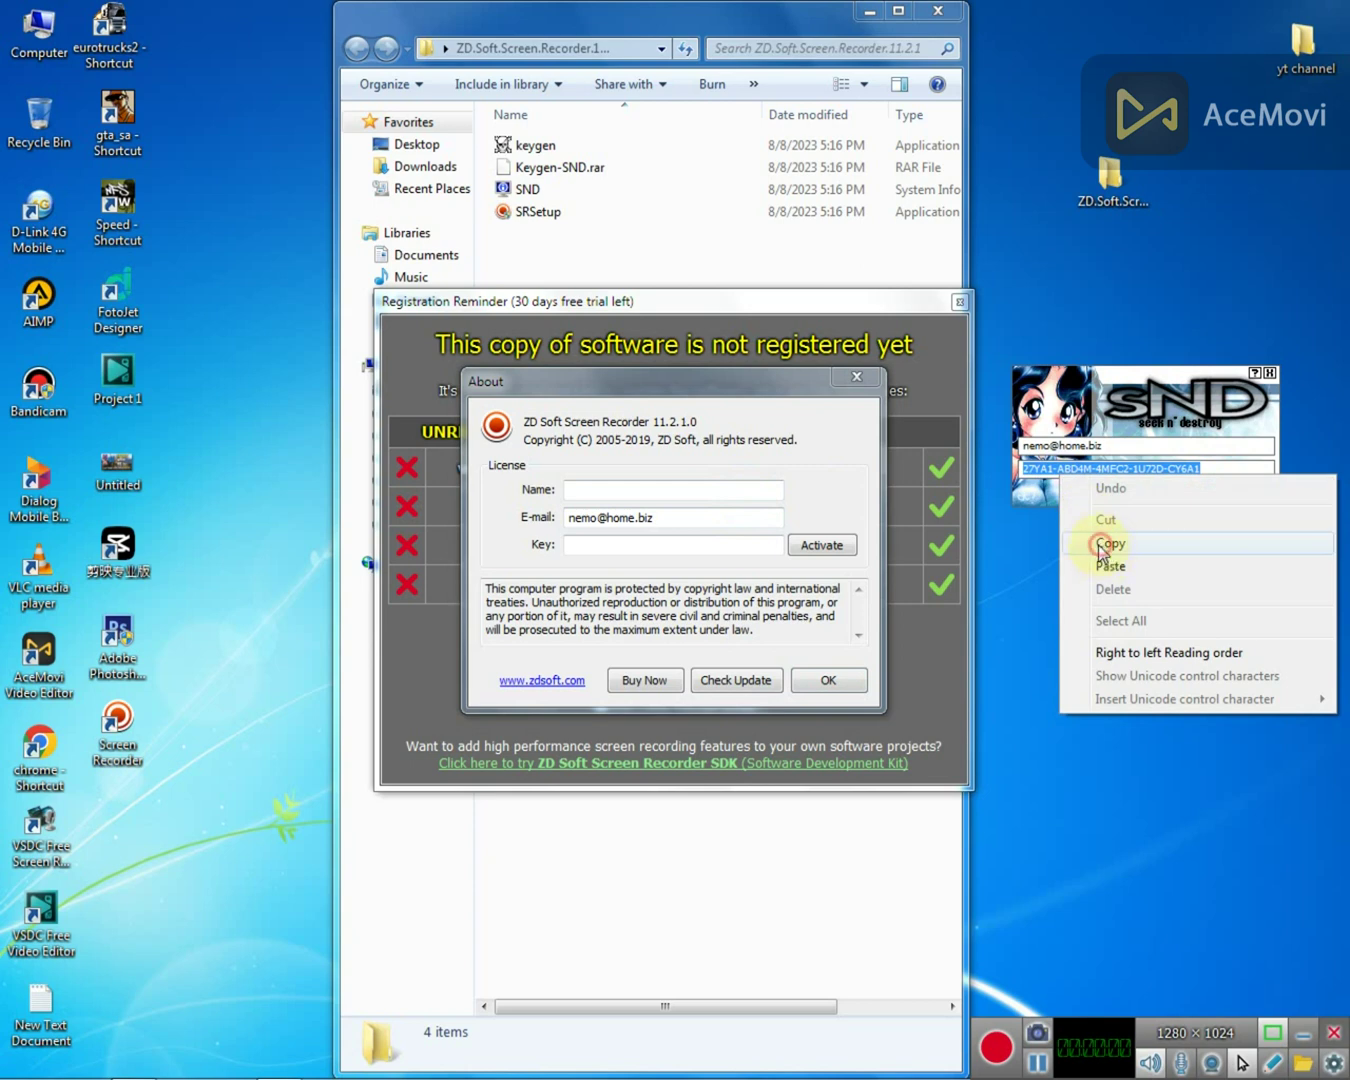
left_click(1100, 545)
left_click(570, 545)
left_click(622, 634)
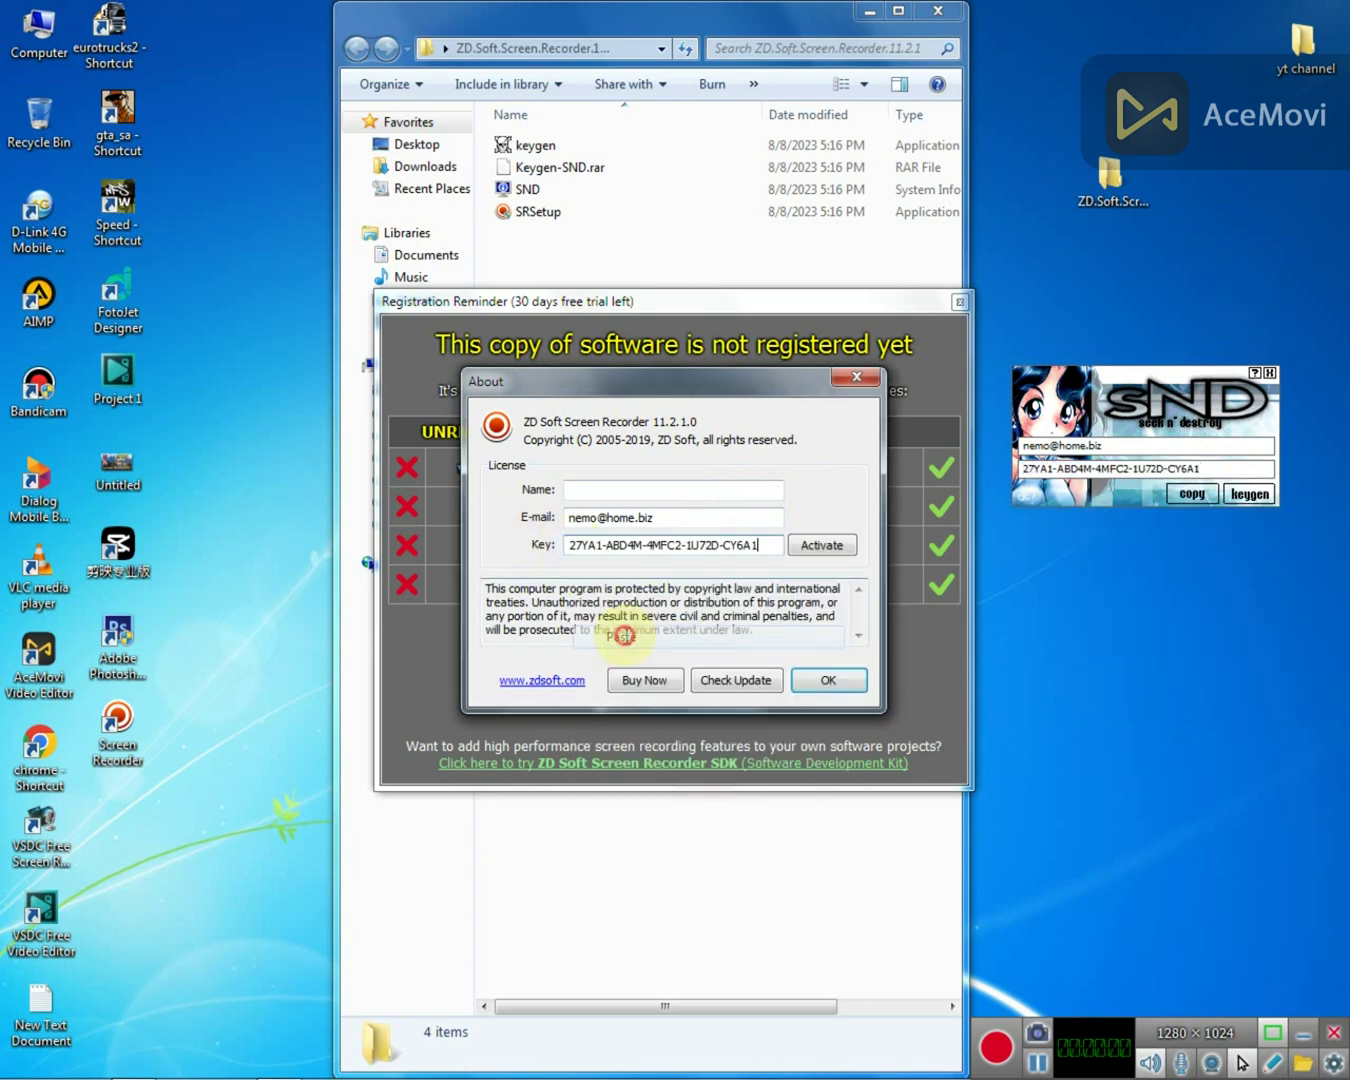
Fill in the license name, activate the license, and close the About dialog
left_click(602, 491)
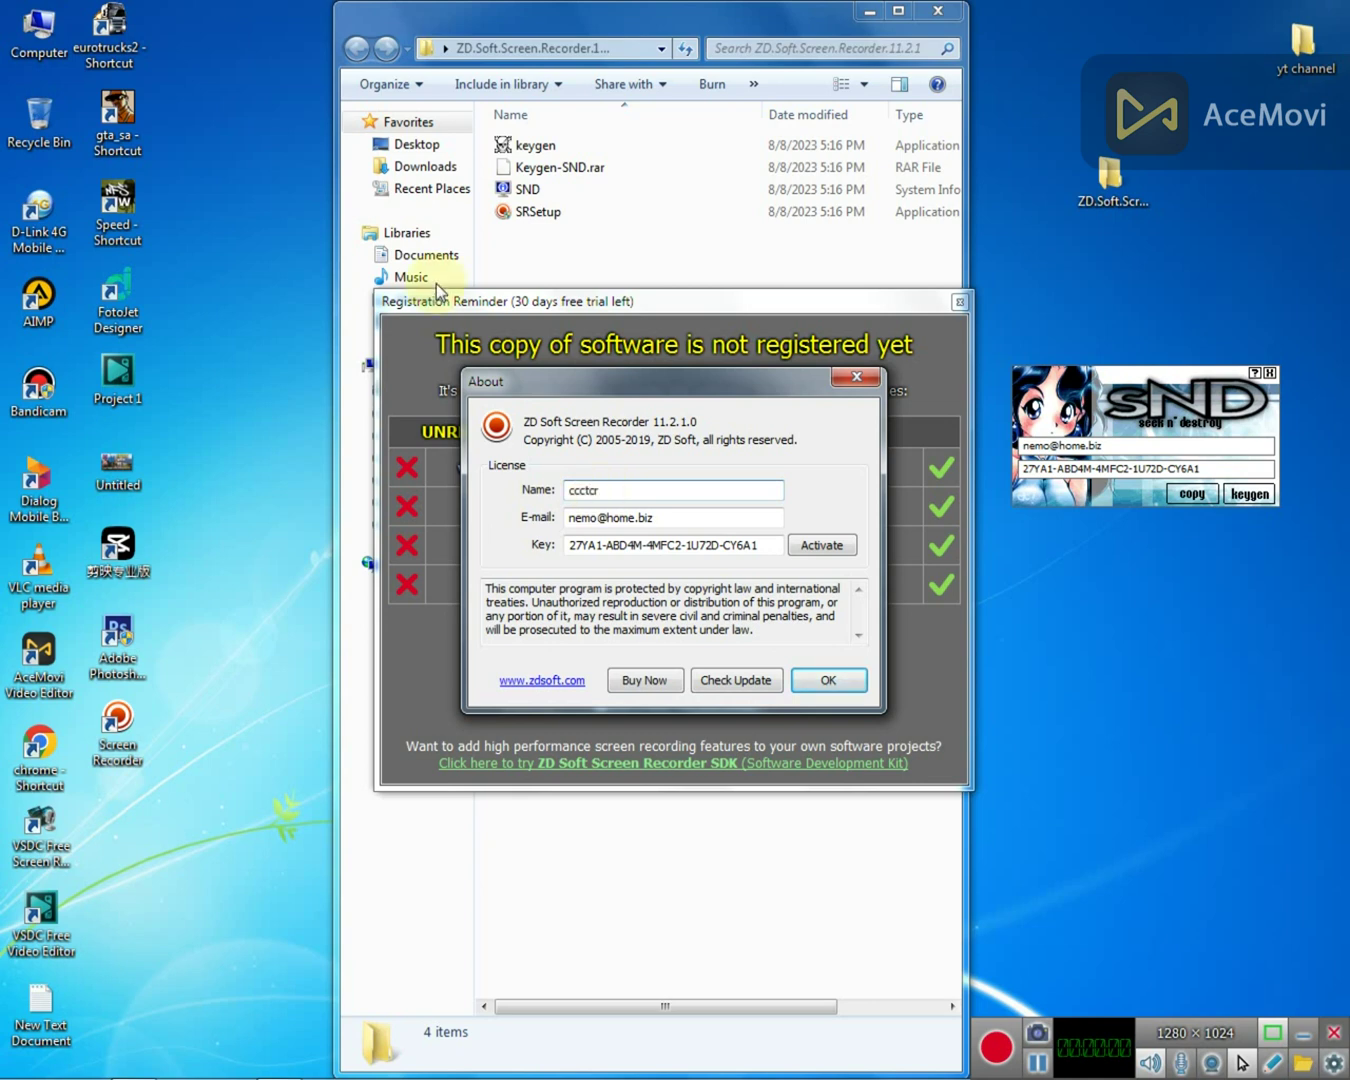
left_click(838, 548)
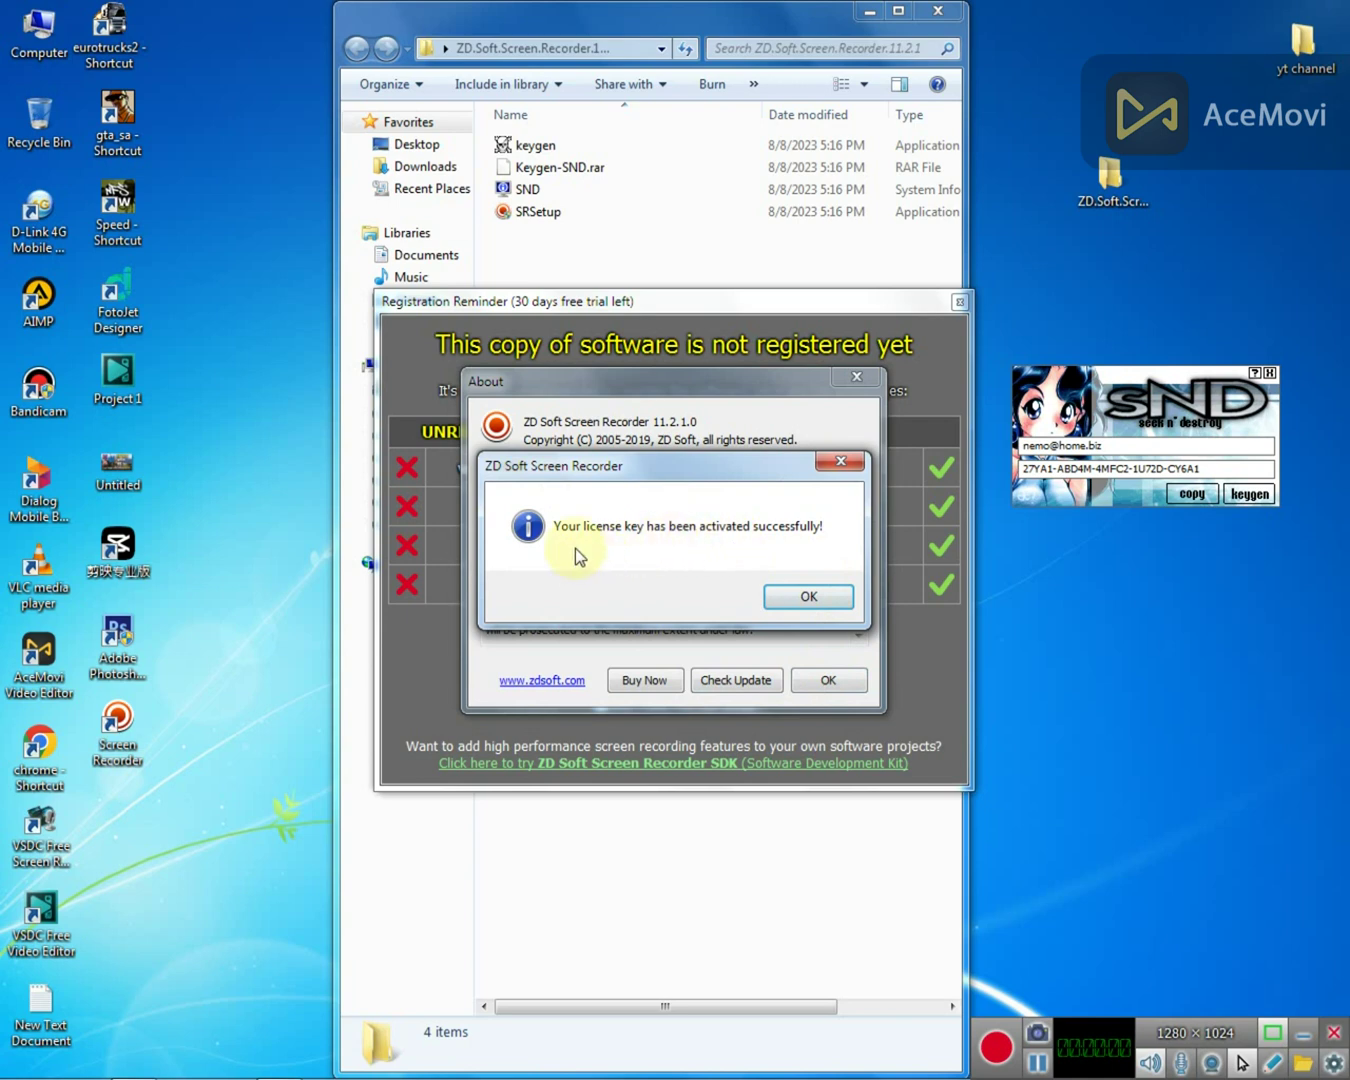
left_click(804, 598)
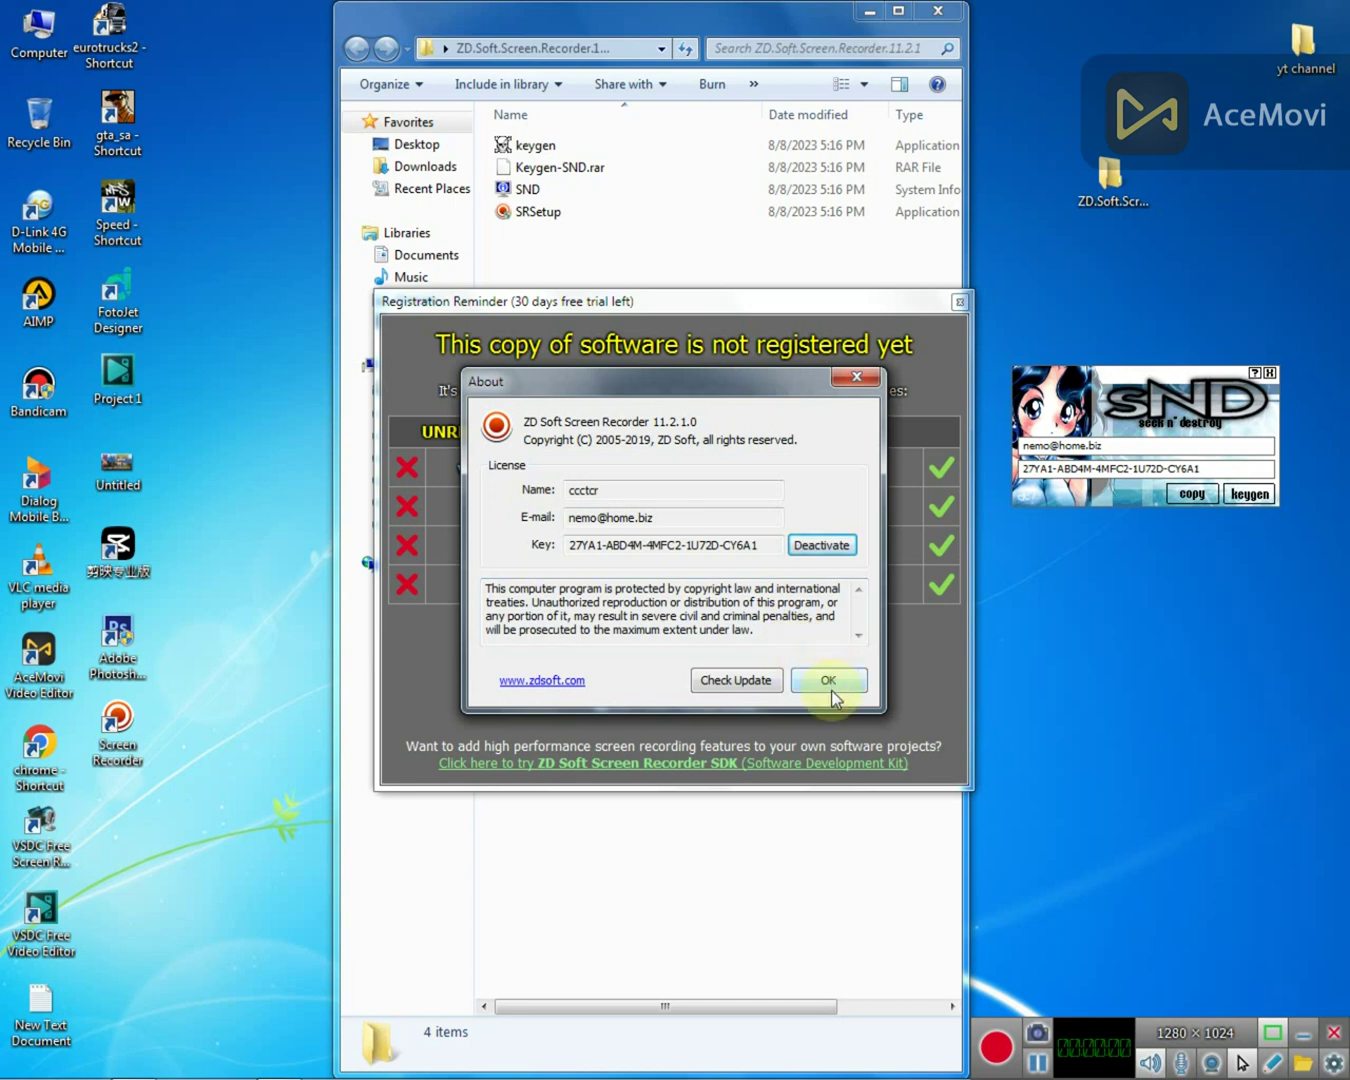
left_click(831, 687)
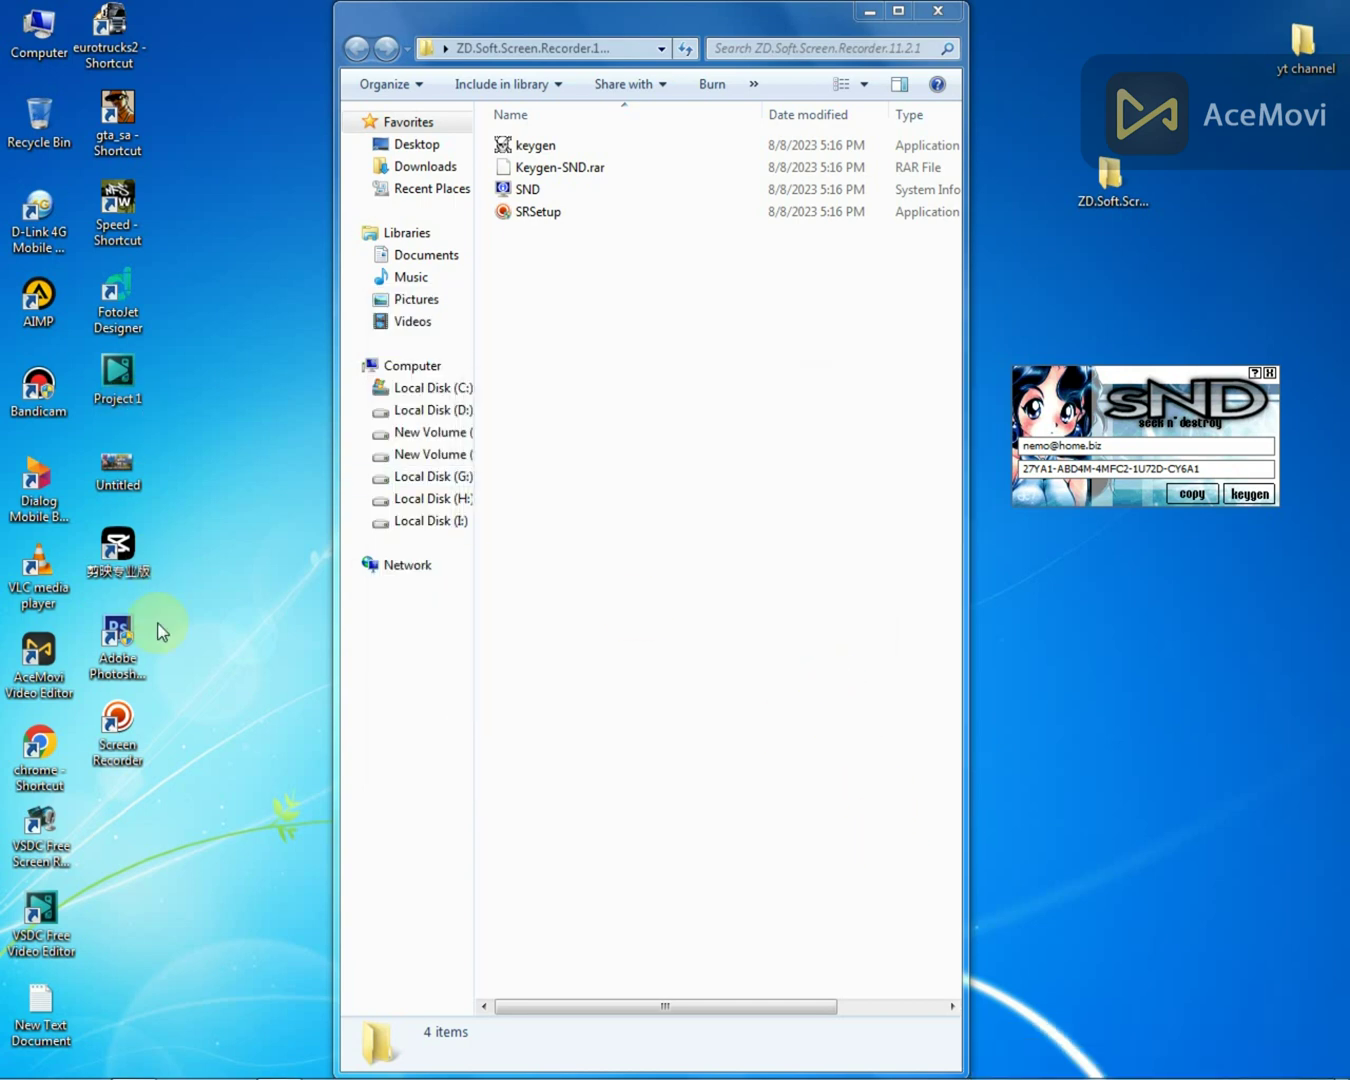
Relaunch Screen Recorder in Capture Online Video mode and mark a capture region of about 910 × 847 from the screen's upper-left corner
left_click(128, 745)
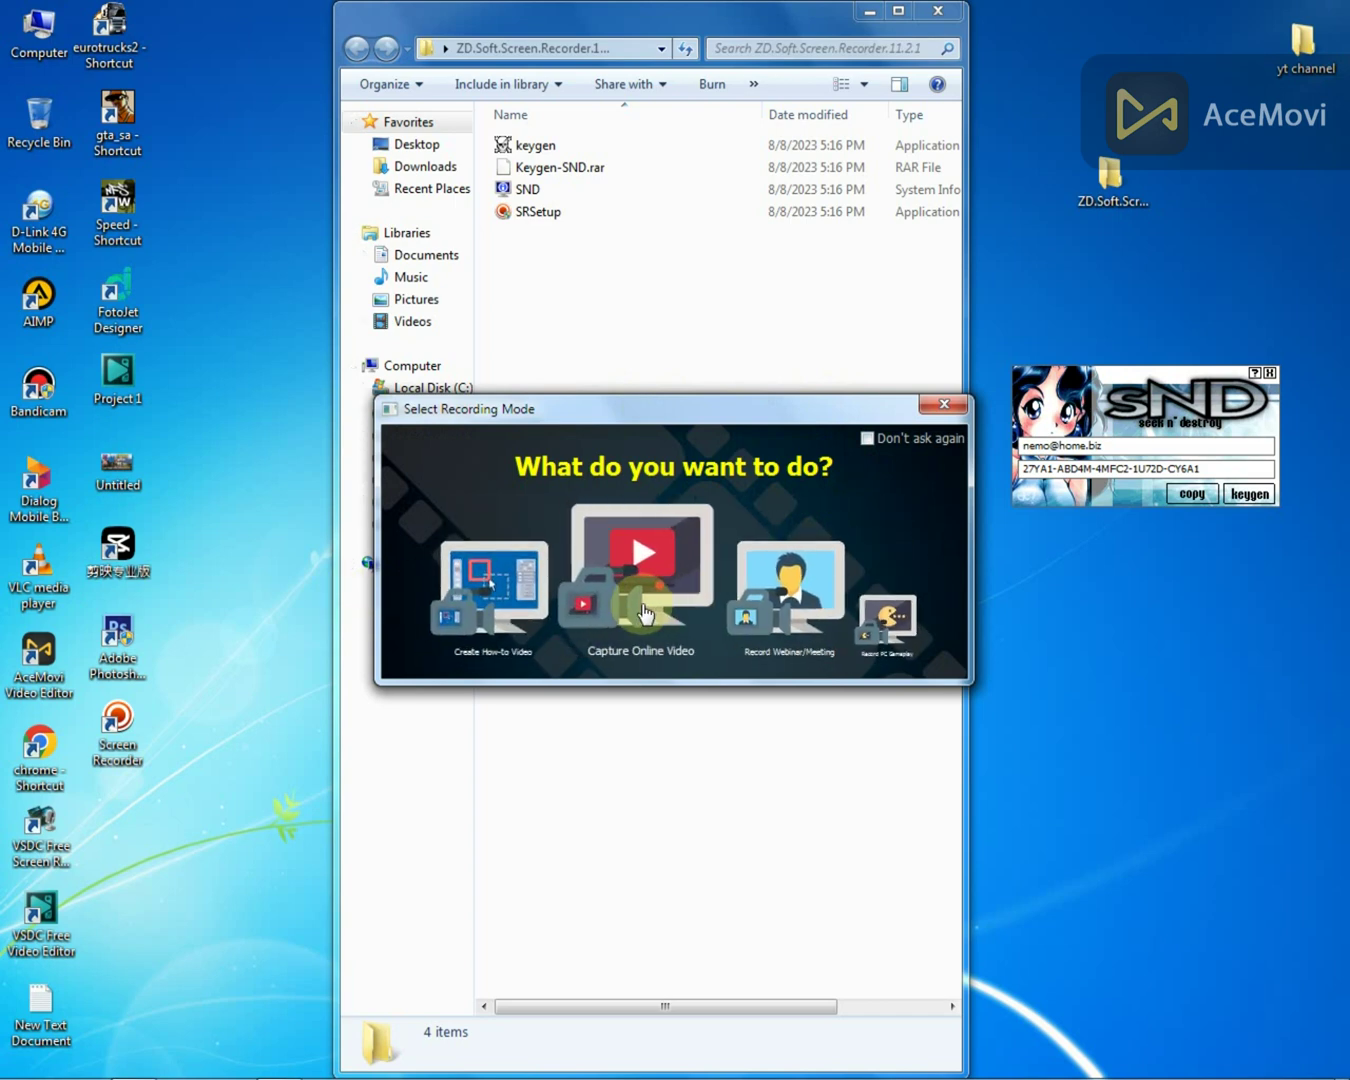
left_click(646, 614)
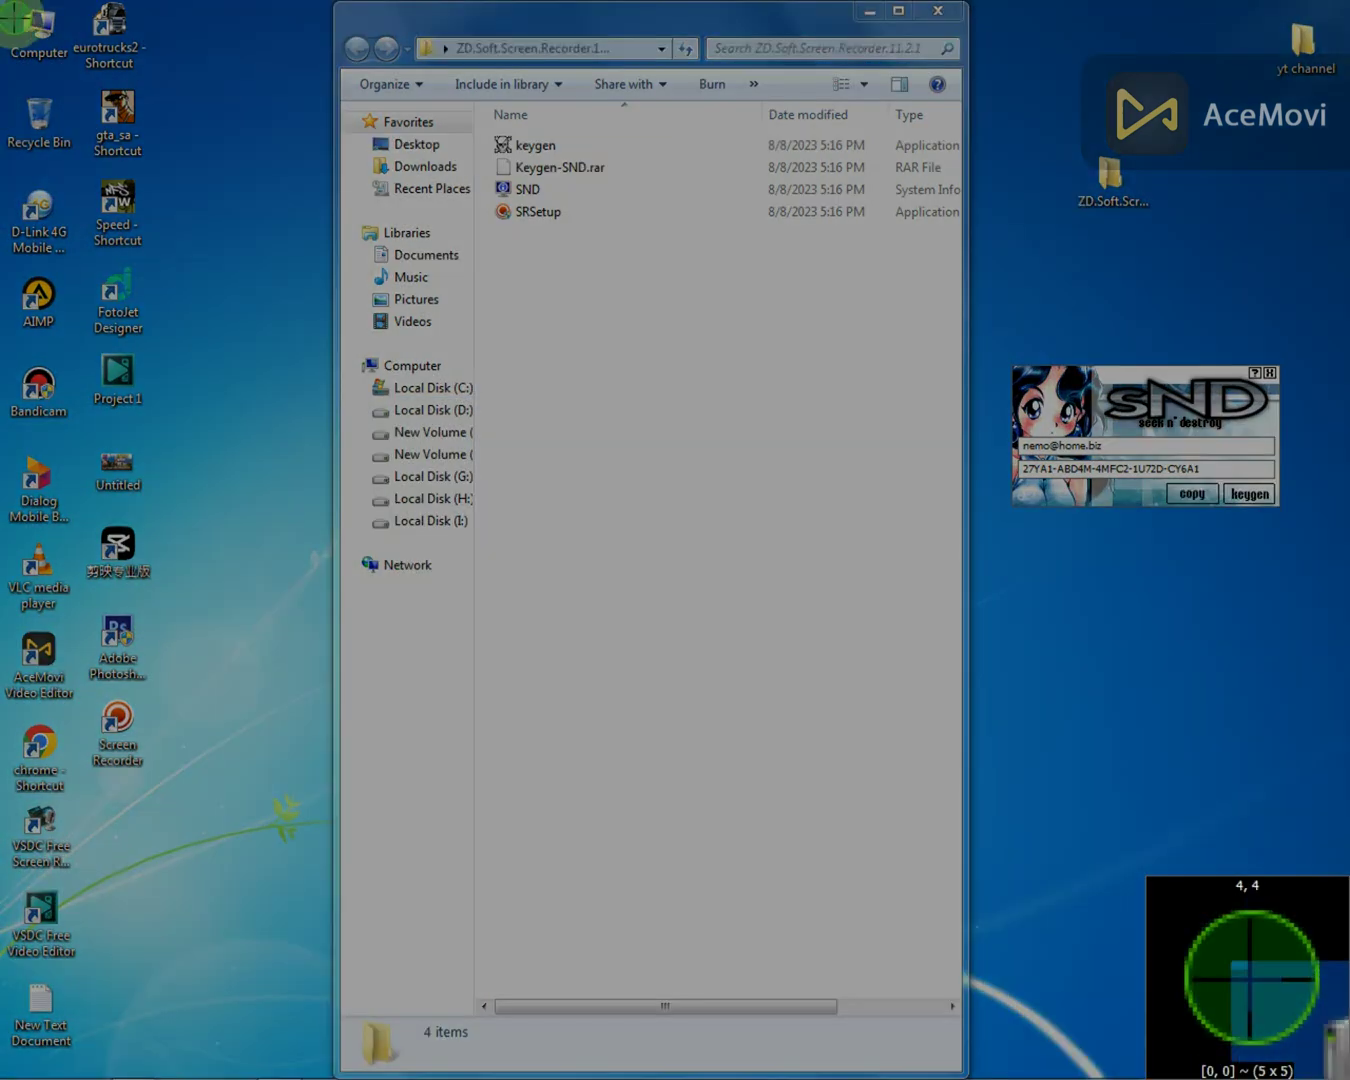
left_click_drag(5, 4, 959, 893)
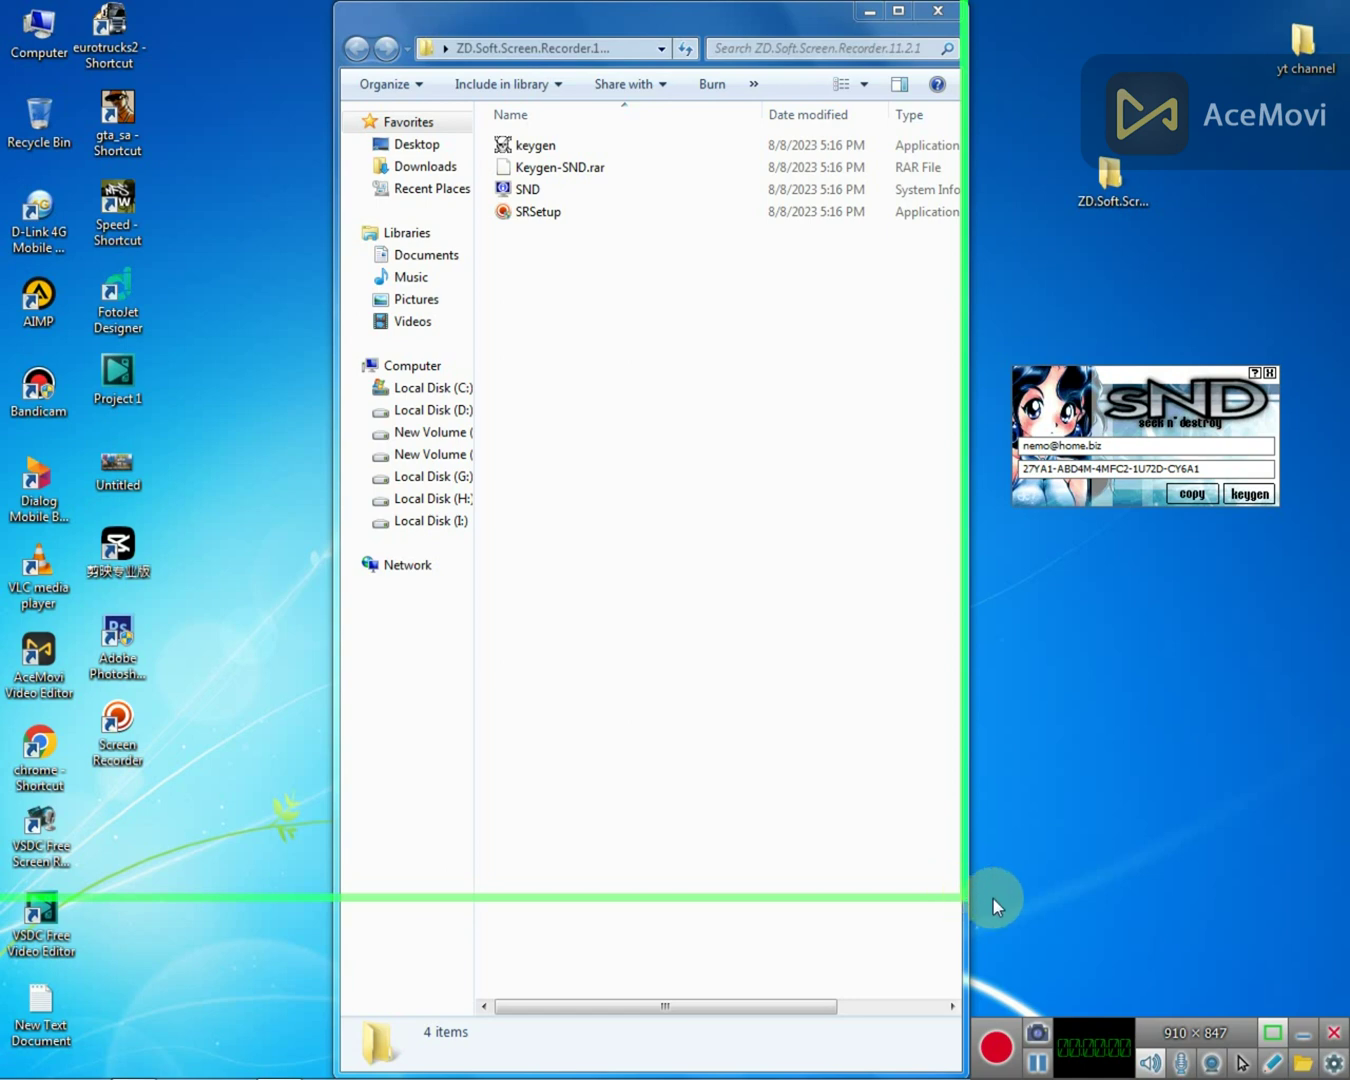
Record a short test video of the selected region, stop the recording, and dismiss the saved-file notification
left_click(996, 1046)
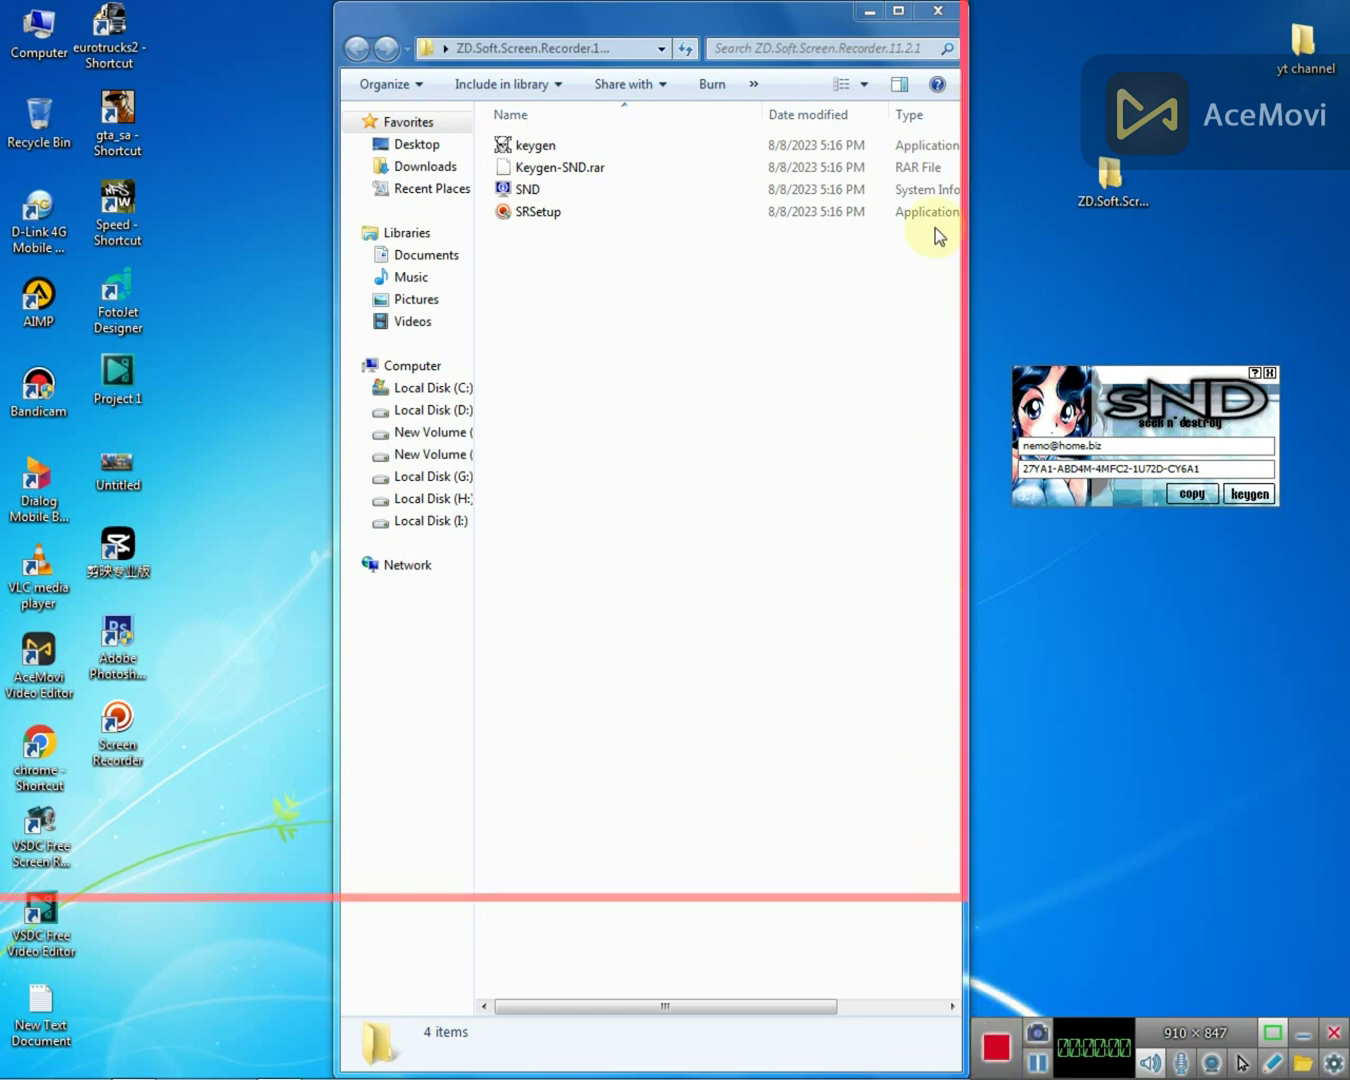
left_click(1008, 1046)
left_click(1272, 1031)
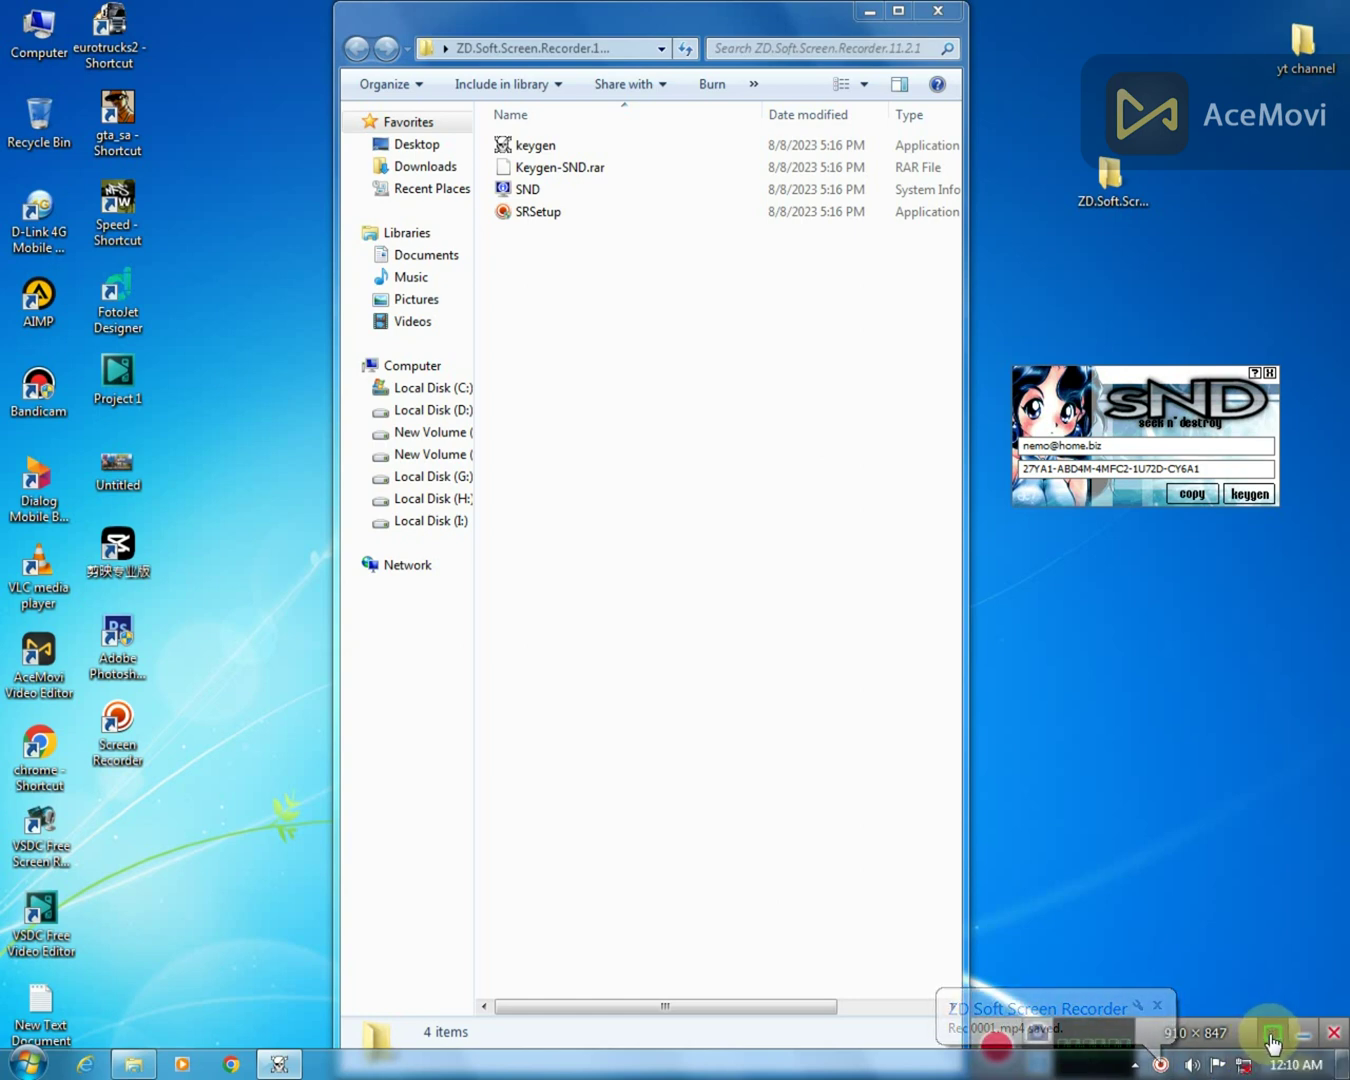
left_click(1157, 1007)
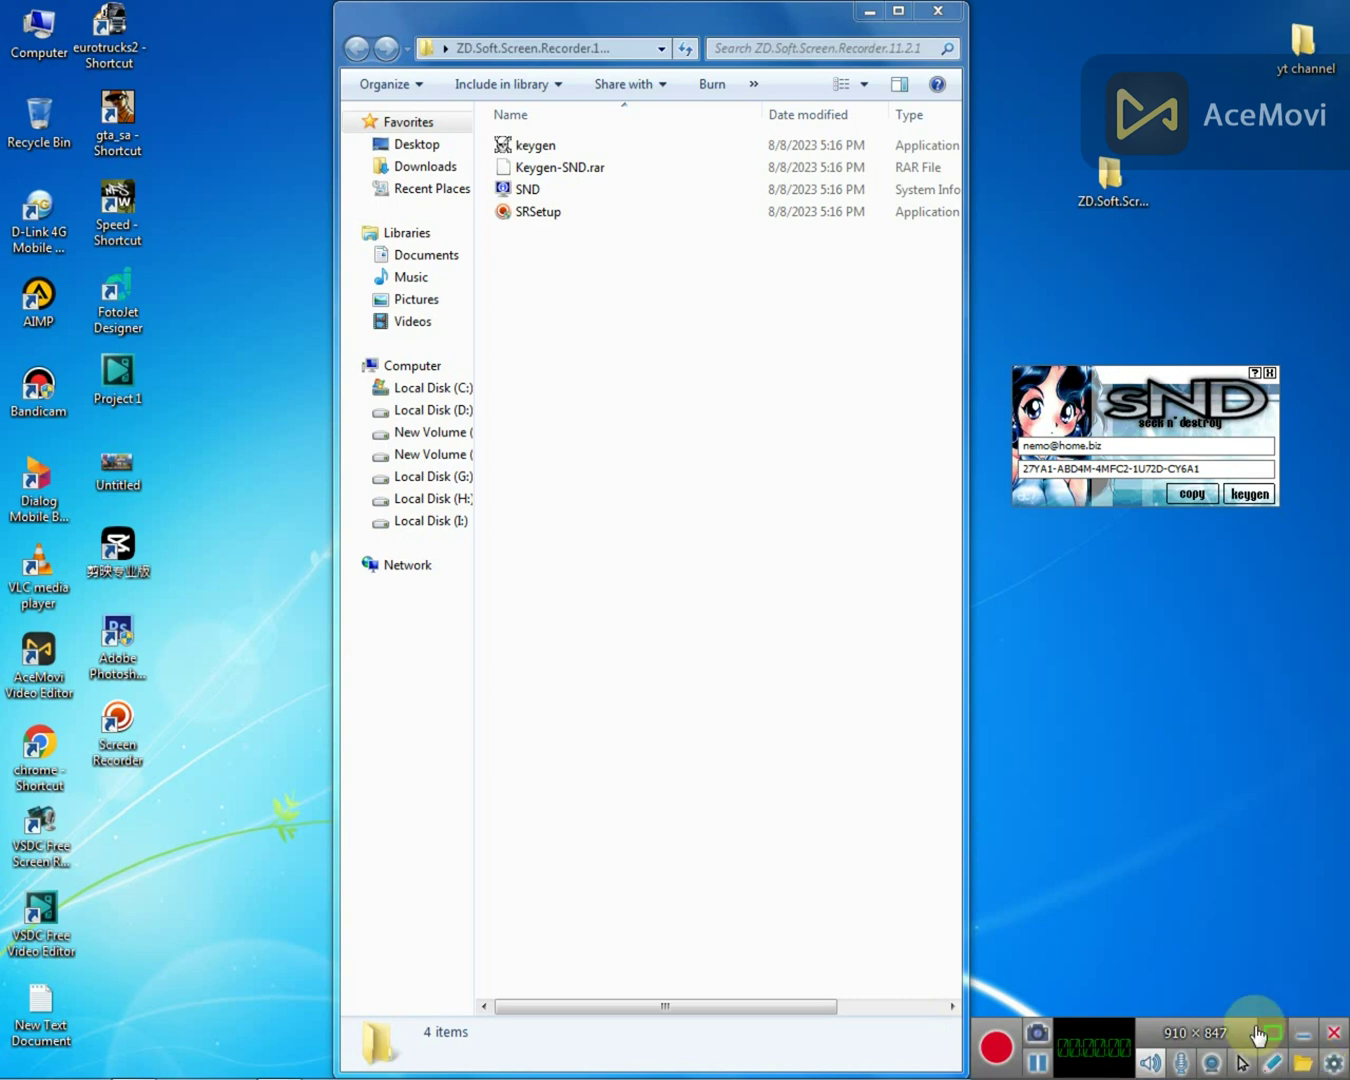
Open the list of recordings, play Rec 0001 to check it, and close the video player
left_click(1301, 1069)
left_click(549, 398)
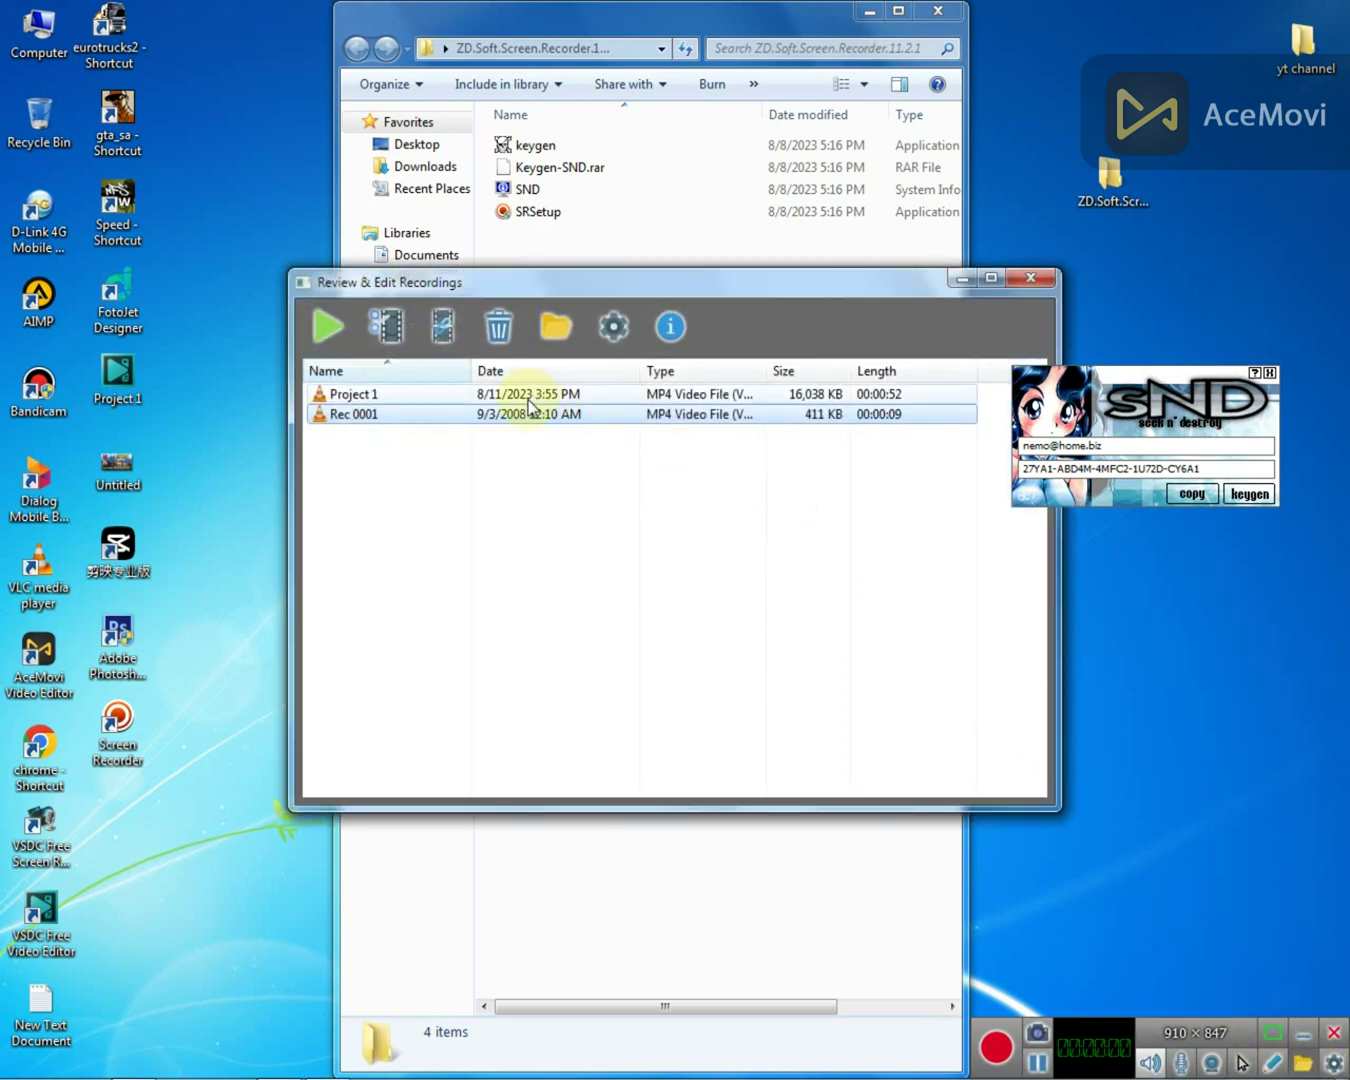
left_click(531, 409)
left_click(532, 395)
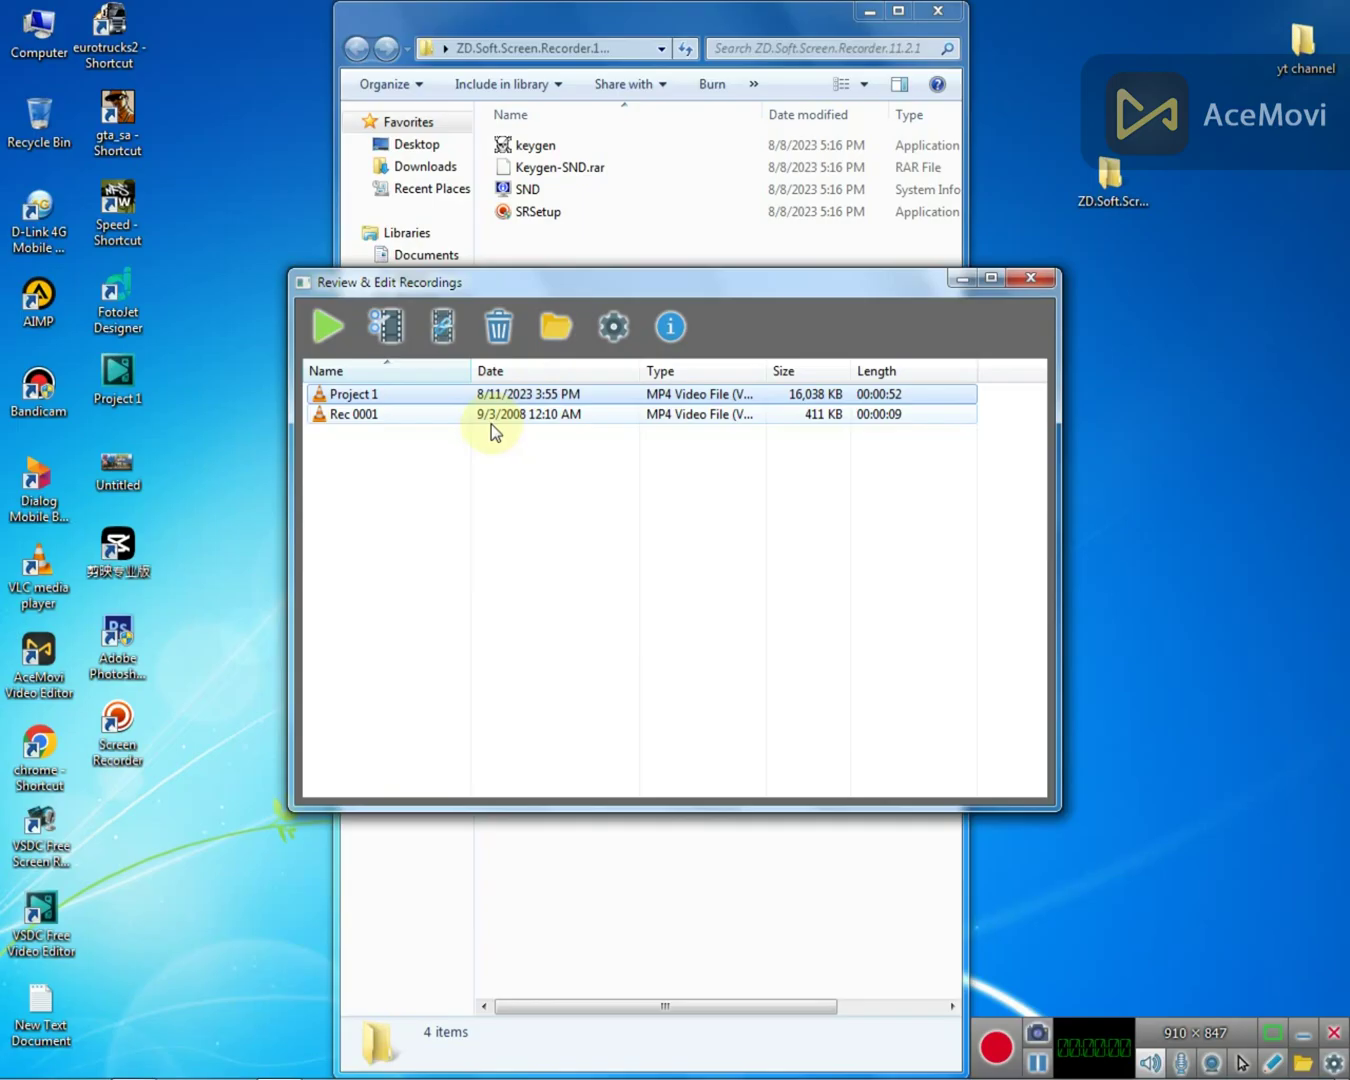
double_click(491, 424)
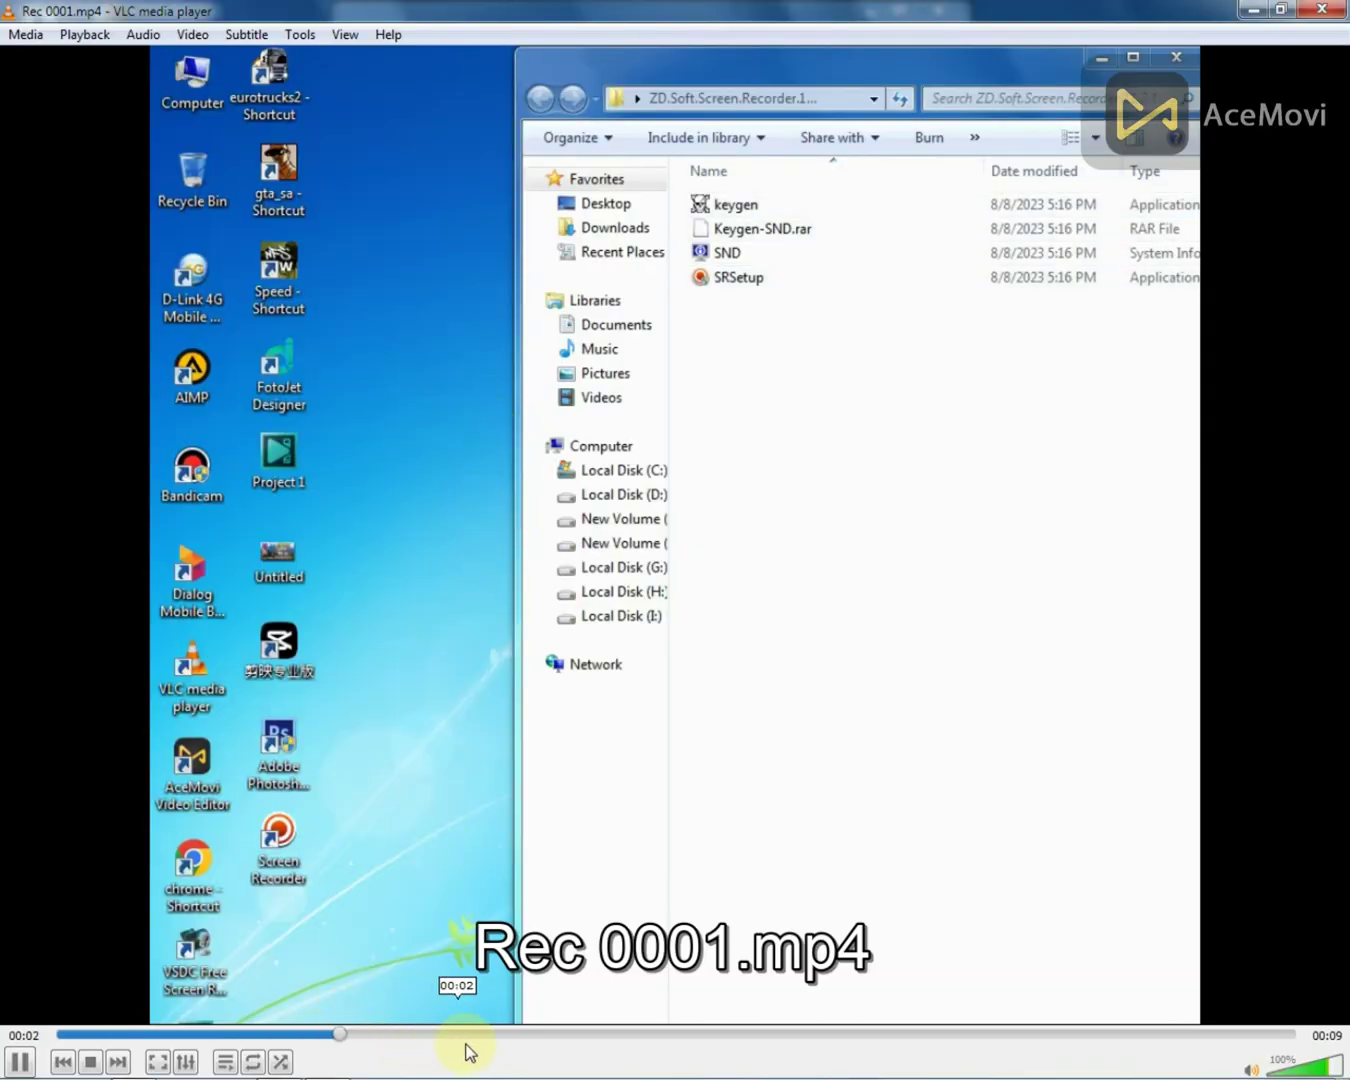
left_click(1341, 10)
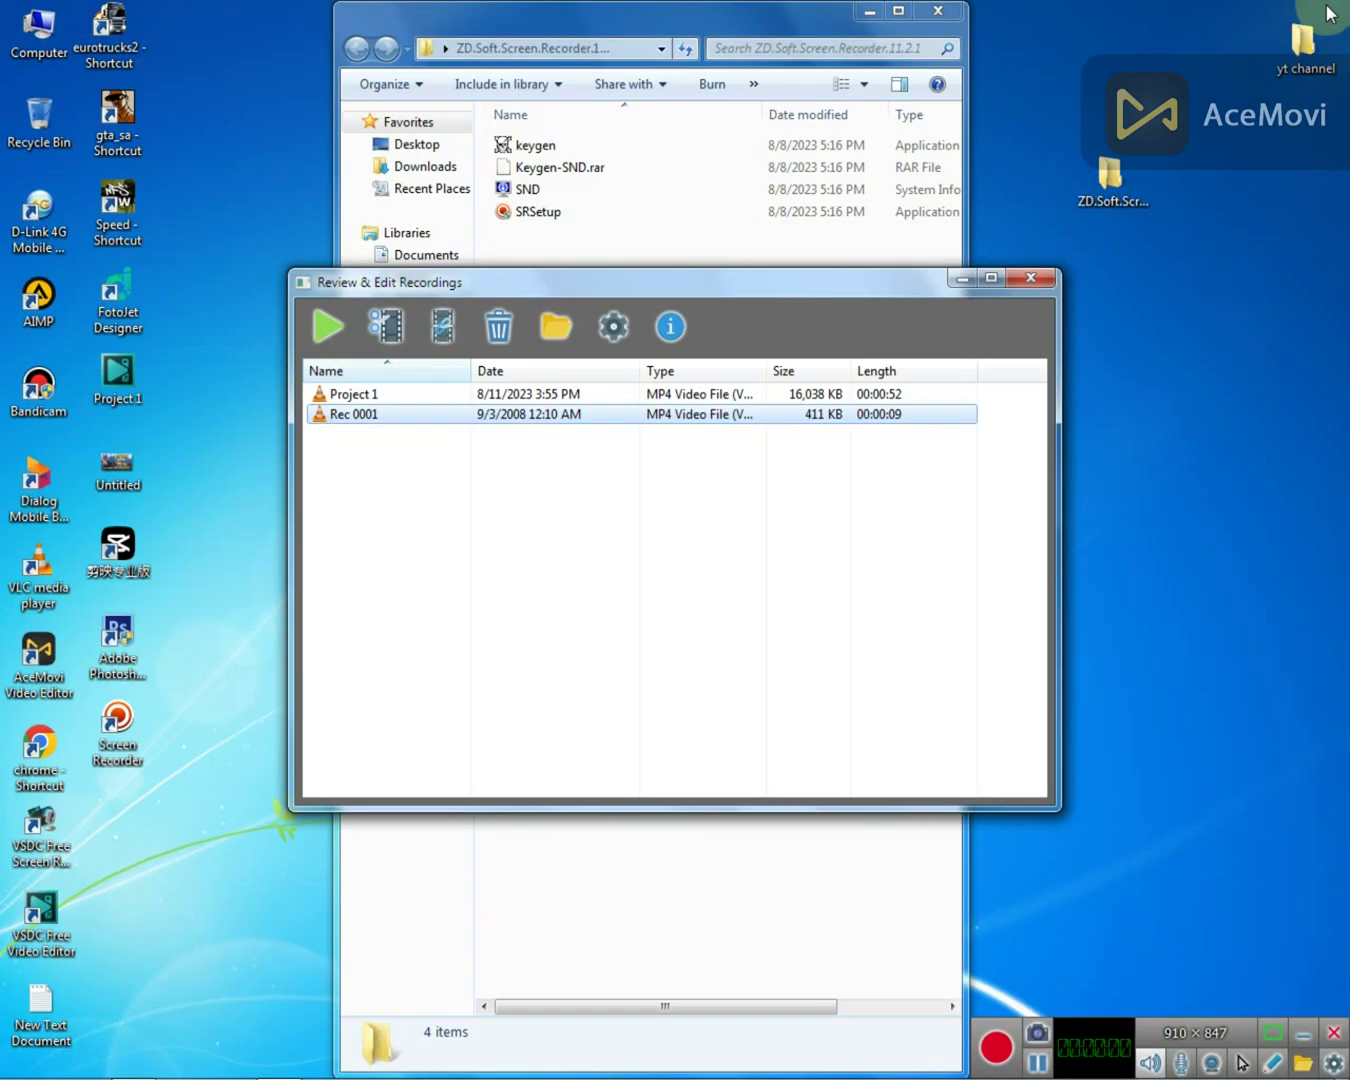
Open the folder that stores the recordings, locate the Rec 0001 file, and close the folder window
left_click(551, 327)
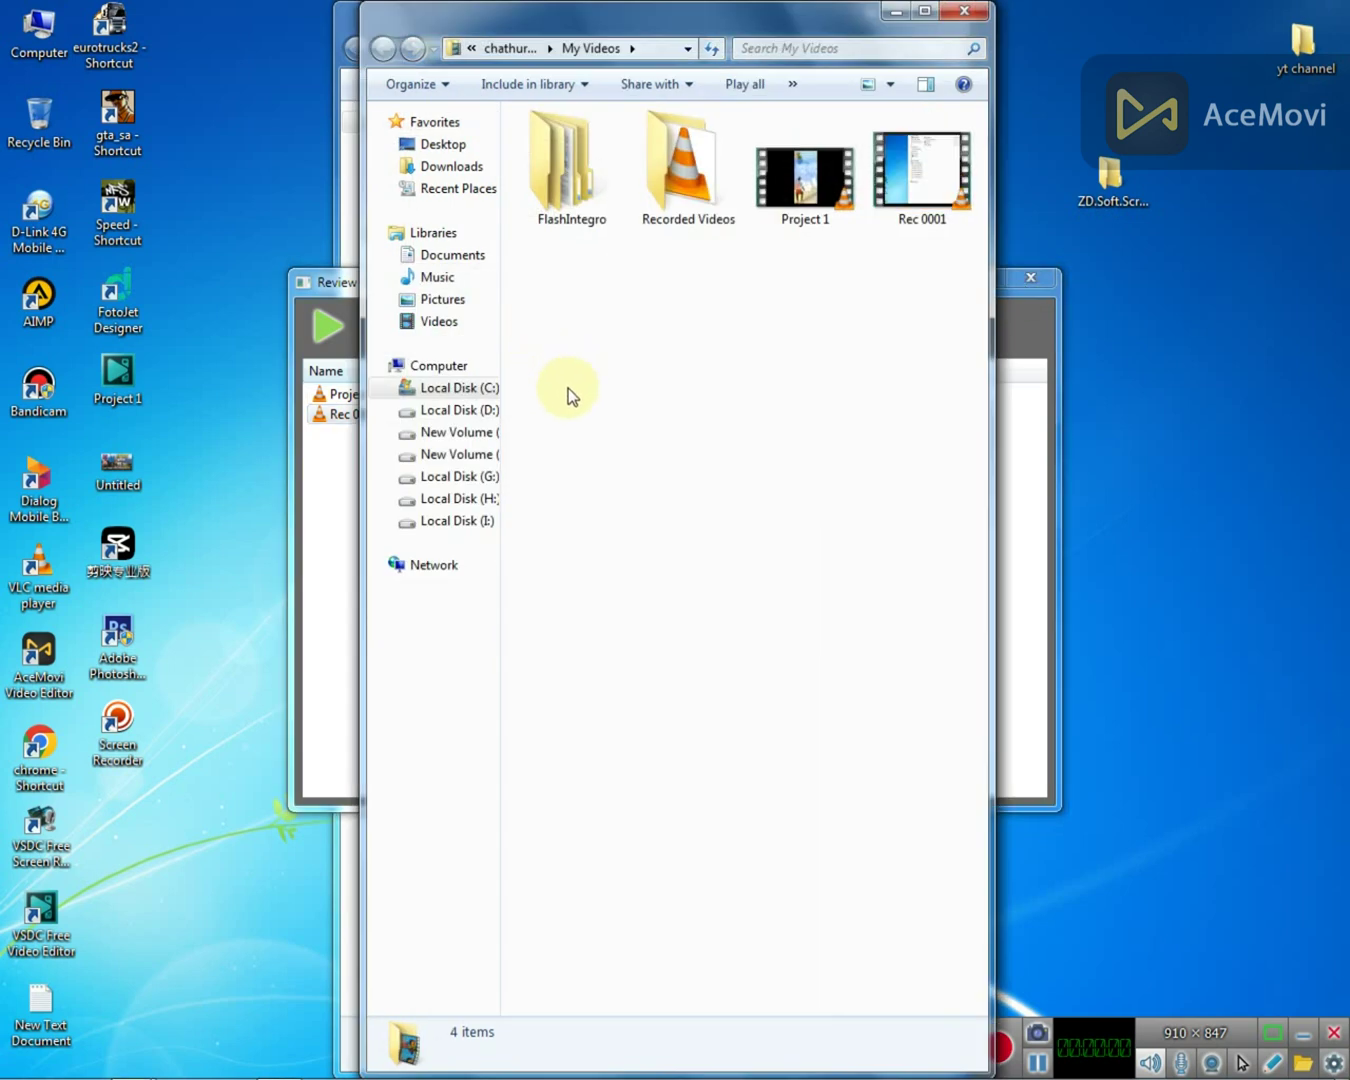
left_click_drag(716, 395, 815, 350)
left_click_drag(935, 170, 804, 441)
left_click_drag(900, 184, 948, 88)
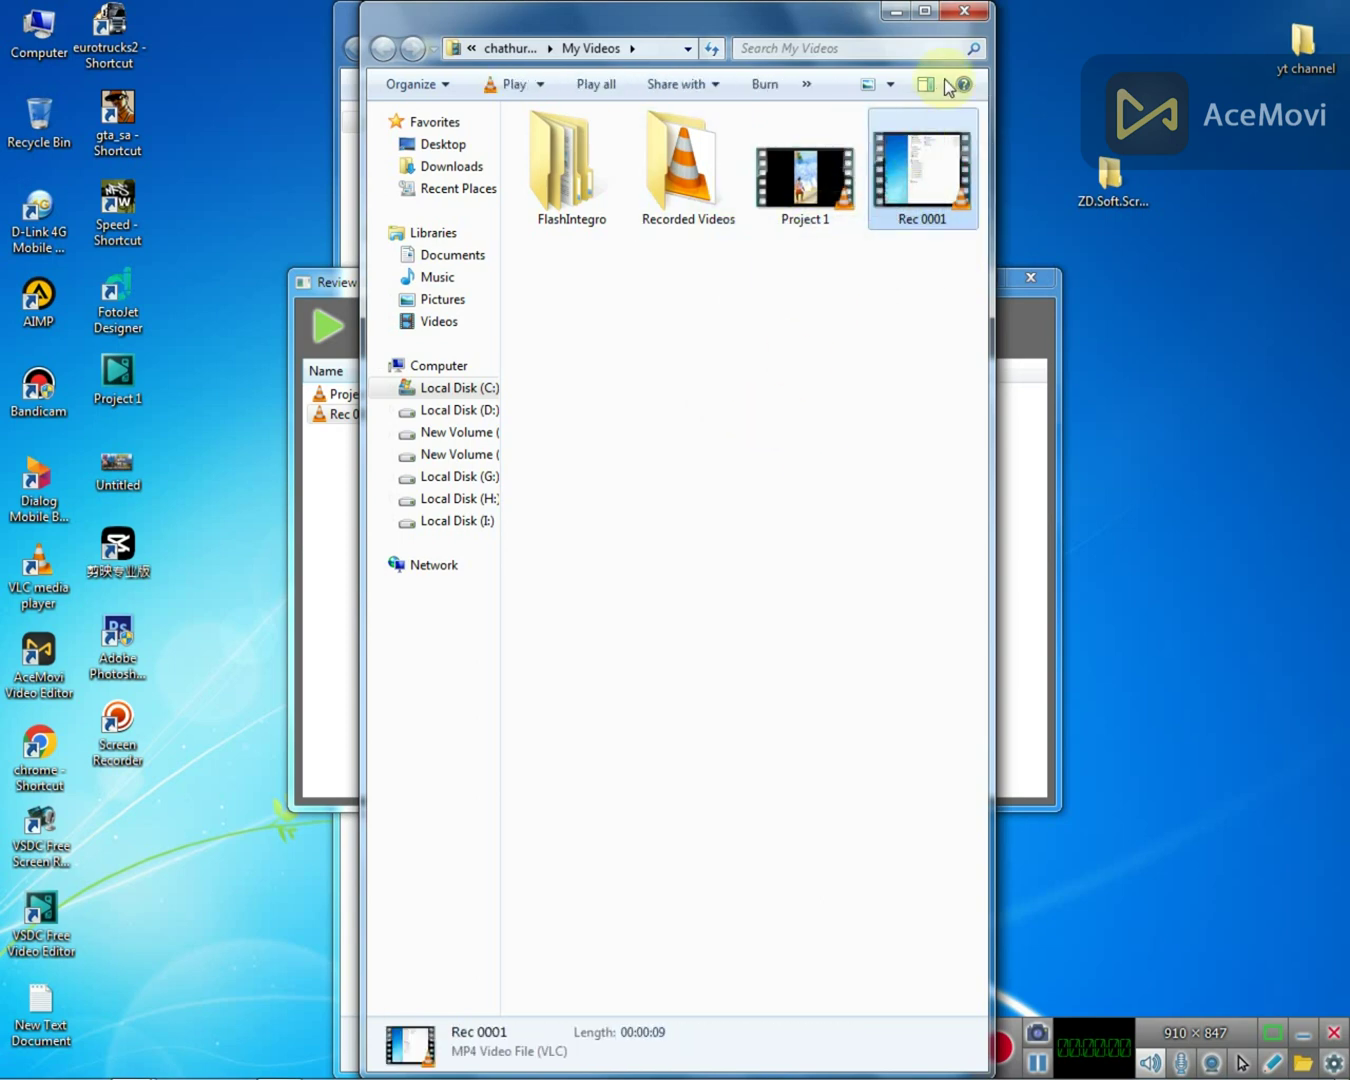
left_click(964, 10)
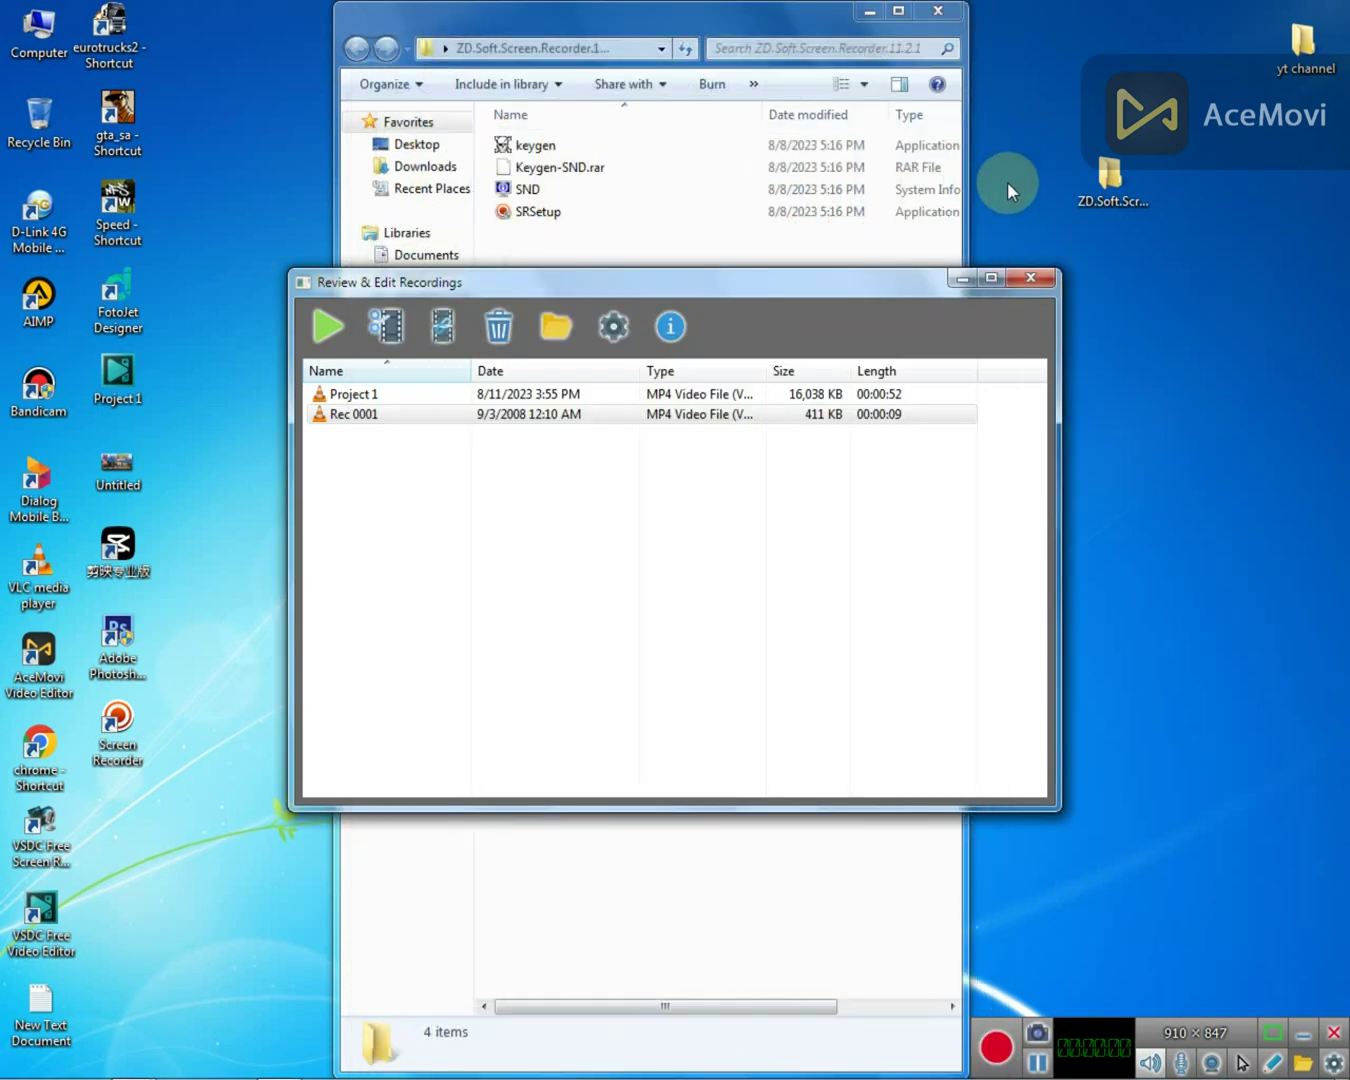
Close the Review & Edit Recordings window and the ZD.Soft.Screen.Recorder.11.2.1 folder window
left_click(1026, 281)
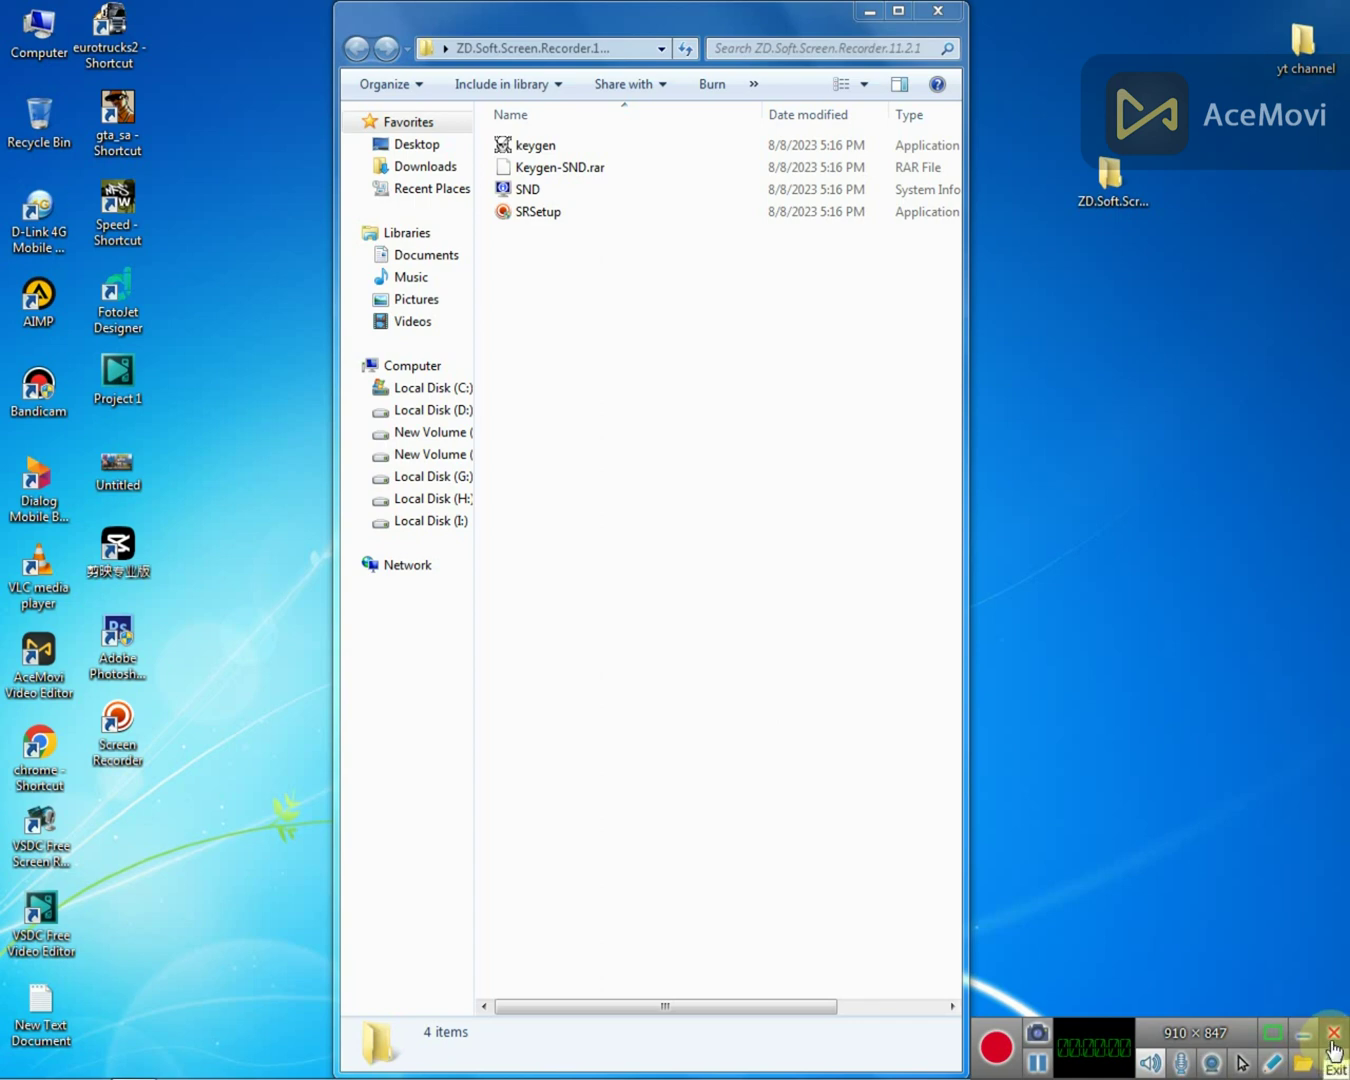
left_click(937, 8)
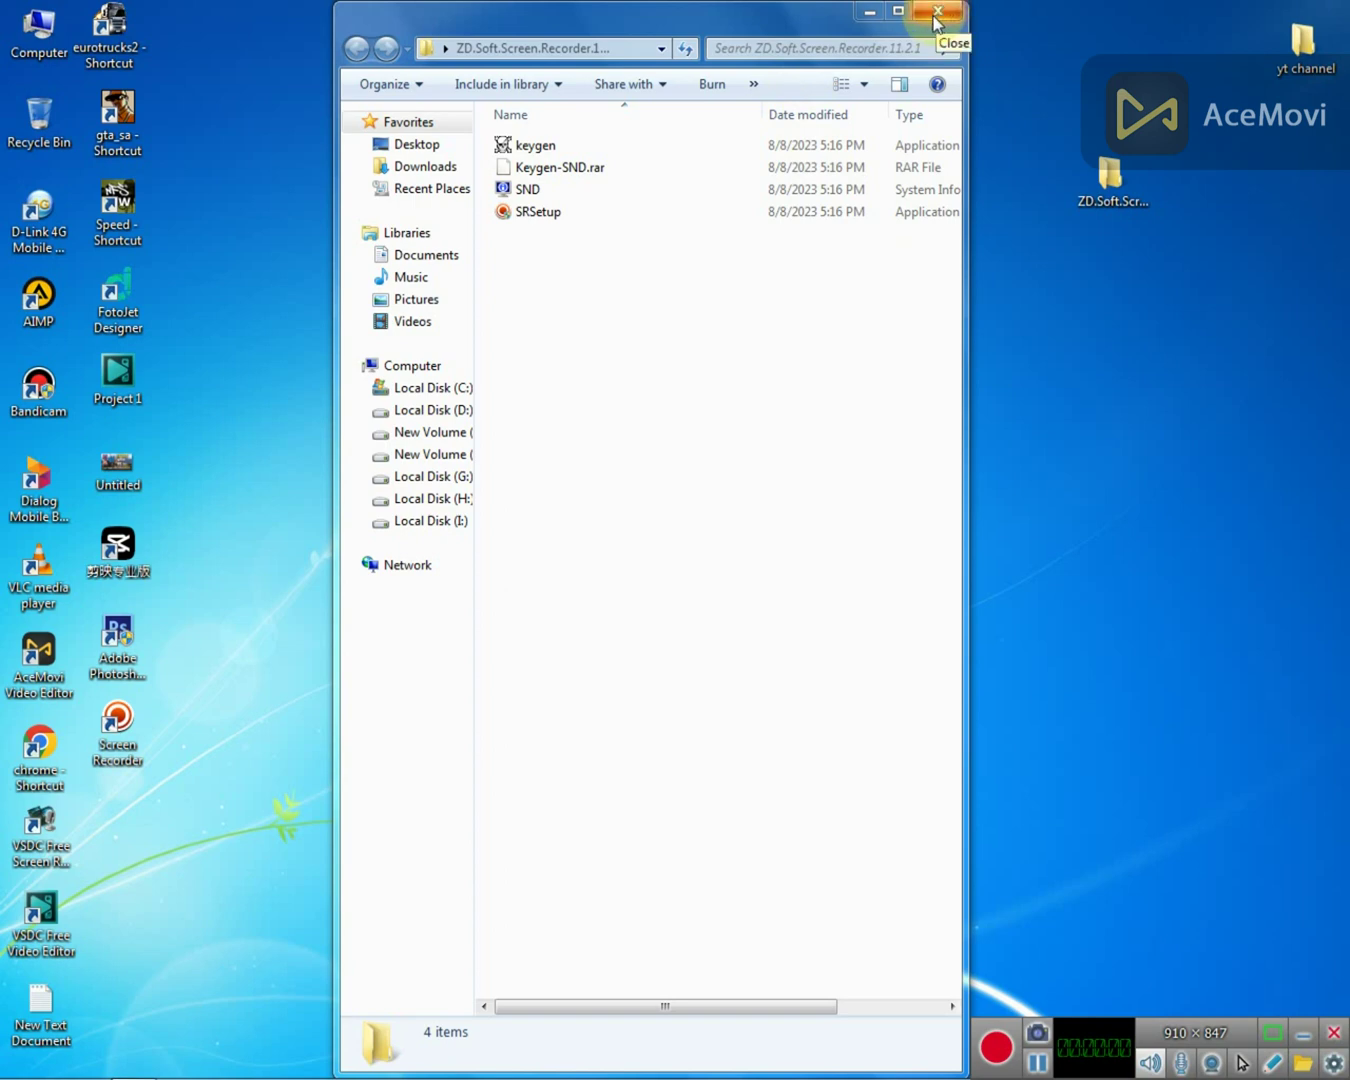
left_click(936, 17)
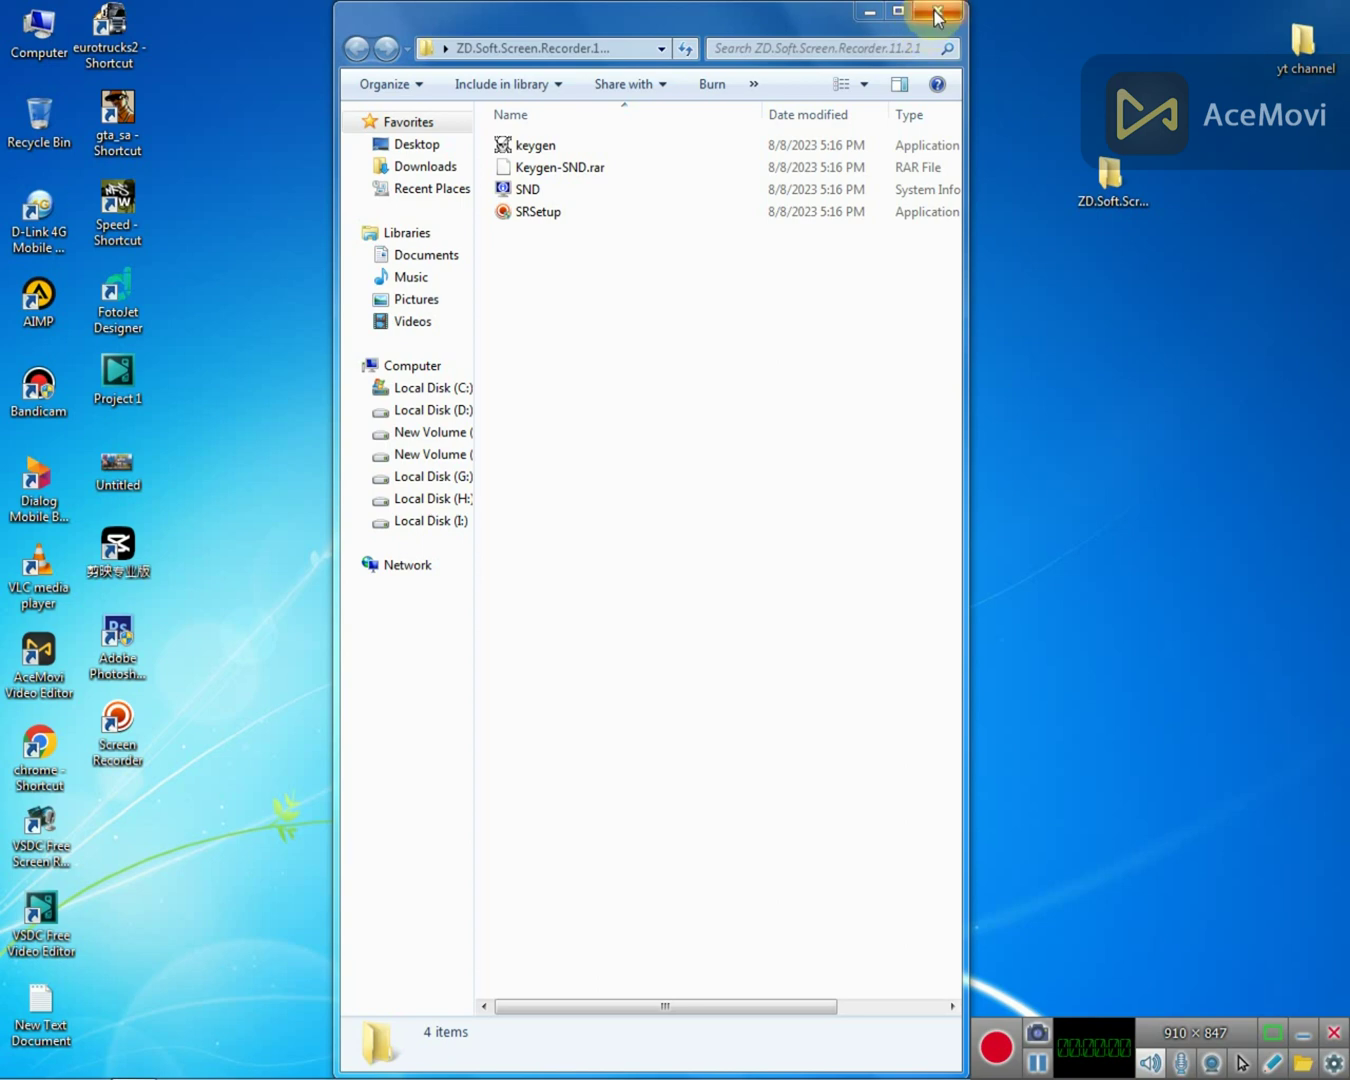